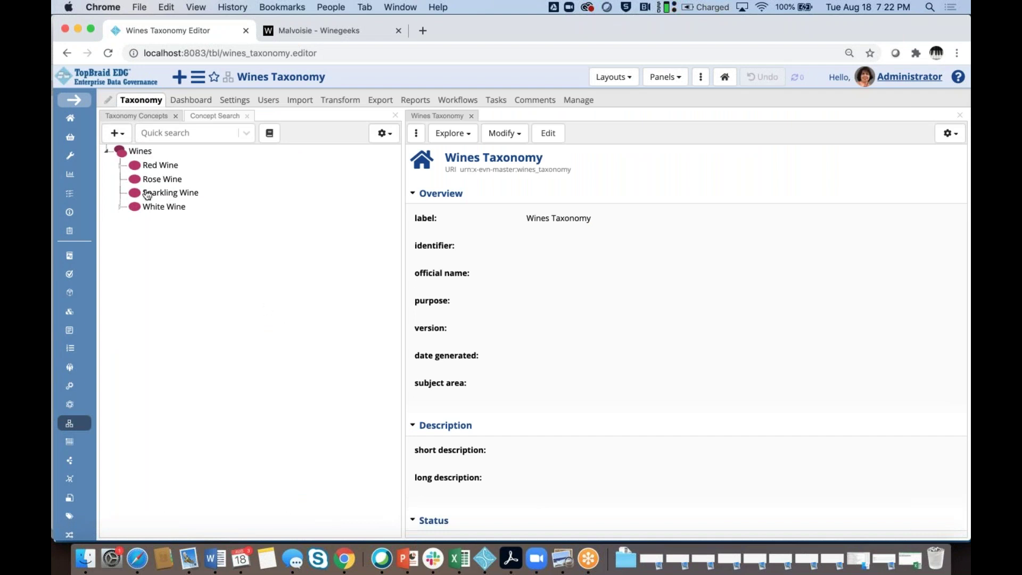
Open the Pinot Grigio concept under White Wine to view its labels.
{"action": "left_click", "coordinate": [119, 208]}
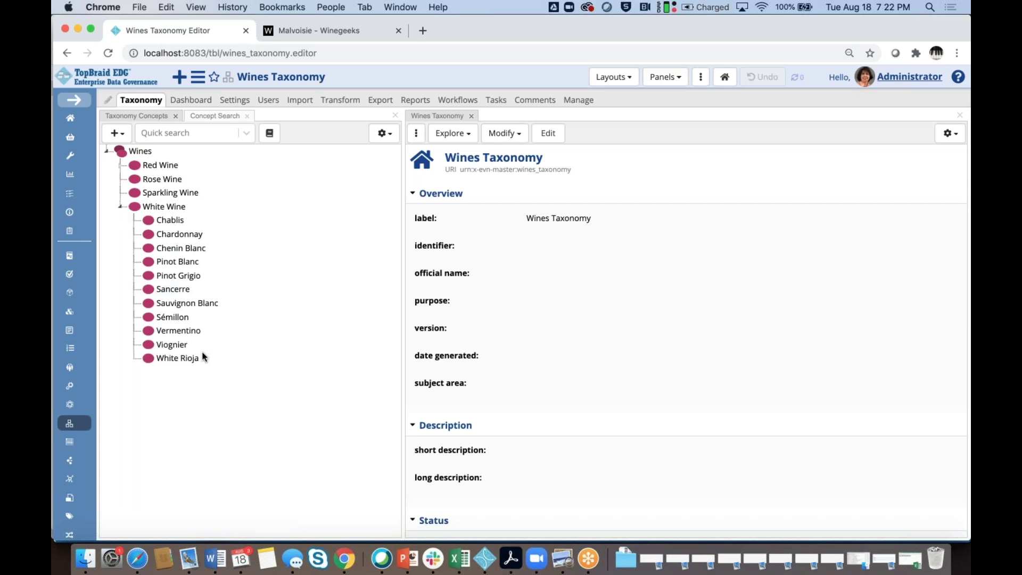
{"action": "left_click", "coordinate": [188, 276]}
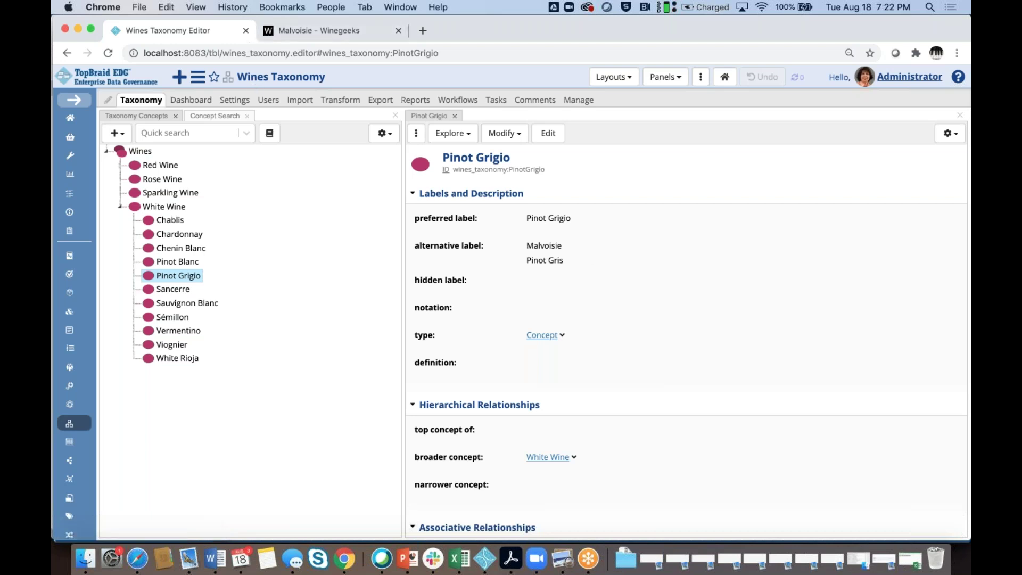
Add the SKOS-XL SHACL shapes collection to the includes of the Wines Taxonomy.
{"action": "left_click", "coordinate": [242, 102]}
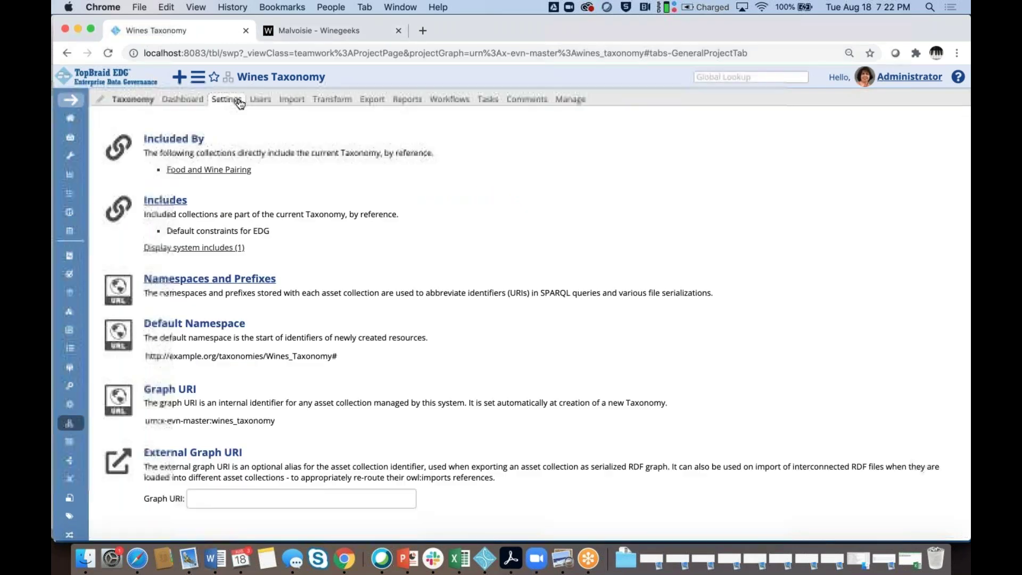
{"action": "left_click", "coordinate": [166, 203]}
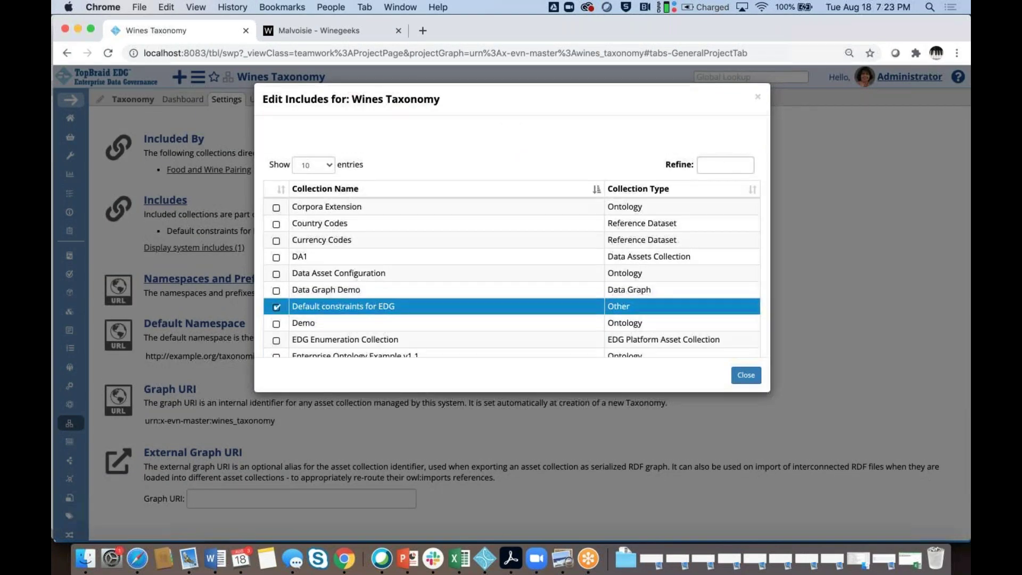
{"action": "left_click", "coordinate": [724, 167]}
{"action": "type", "text": "skos"}
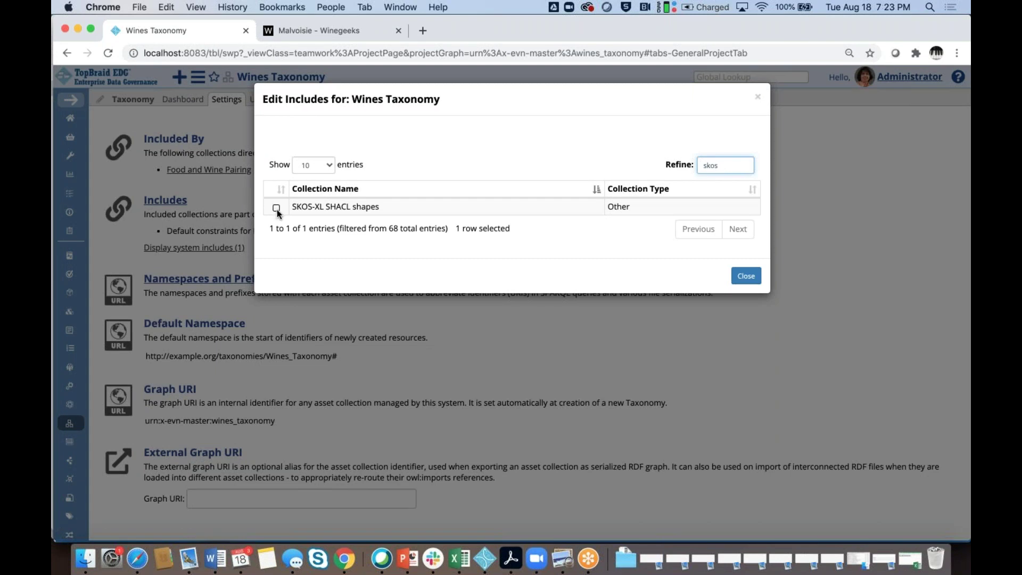
{"action": "left_click", "coordinate": [277, 208]}
{"action": "left_click", "coordinate": [745, 275]}
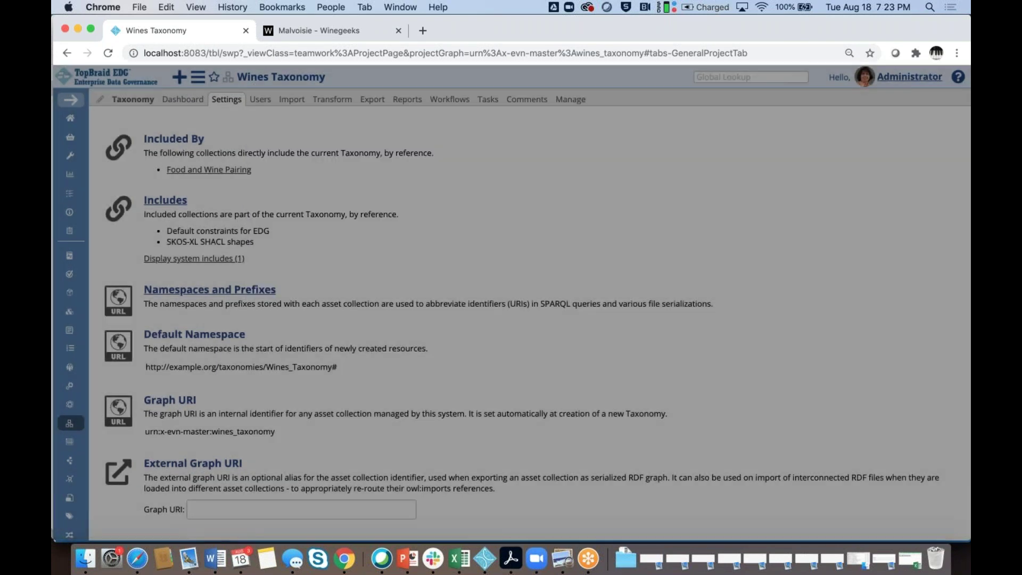
Return to the taxonomy editor and open the Pinot Grigio concept under White Wine.
{"action": "left_click", "coordinate": [117, 102]}
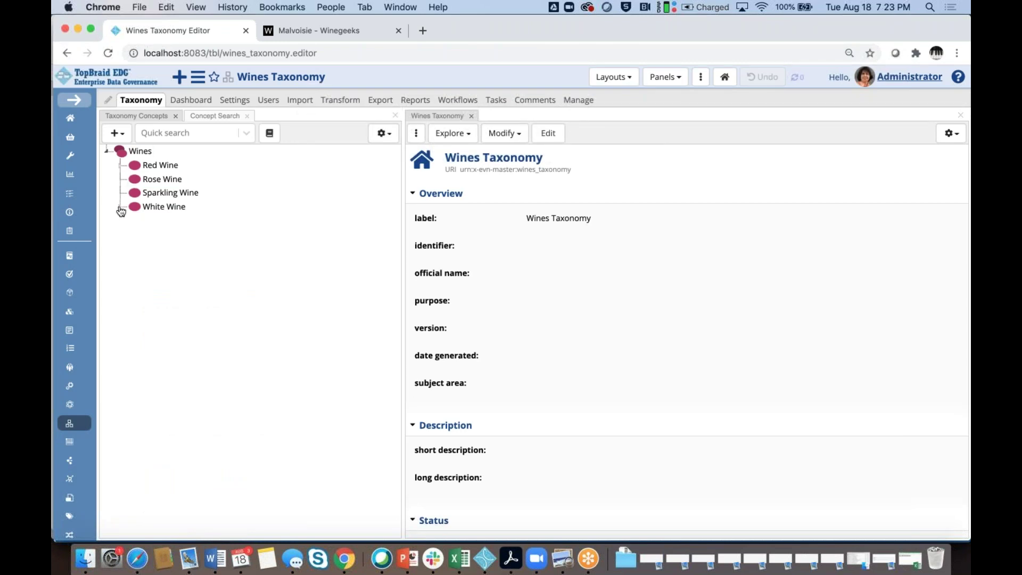
{"action": "left_click", "coordinate": [120, 209]}
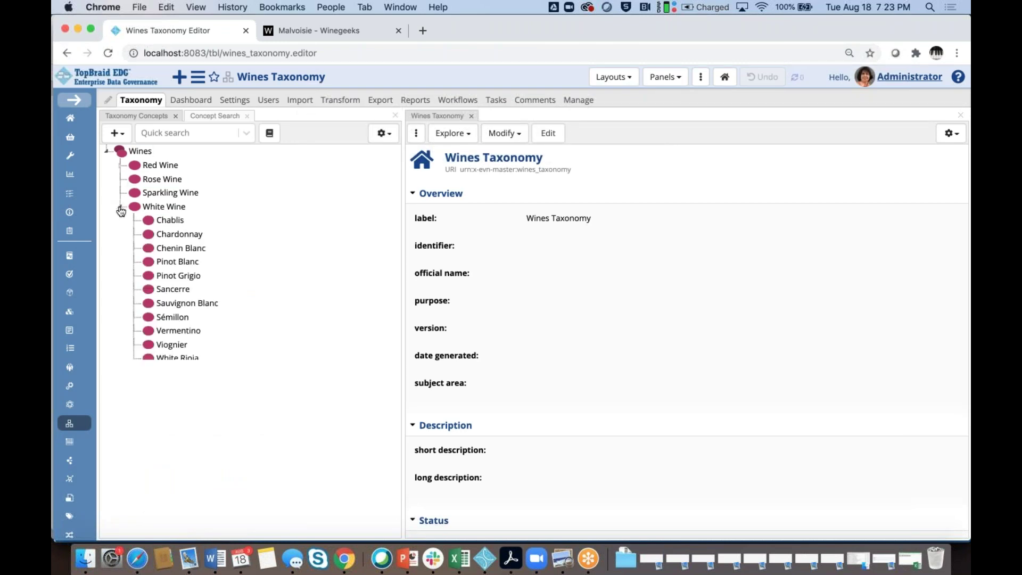
{"action": "left_click", "coordinate": [186, 283]}
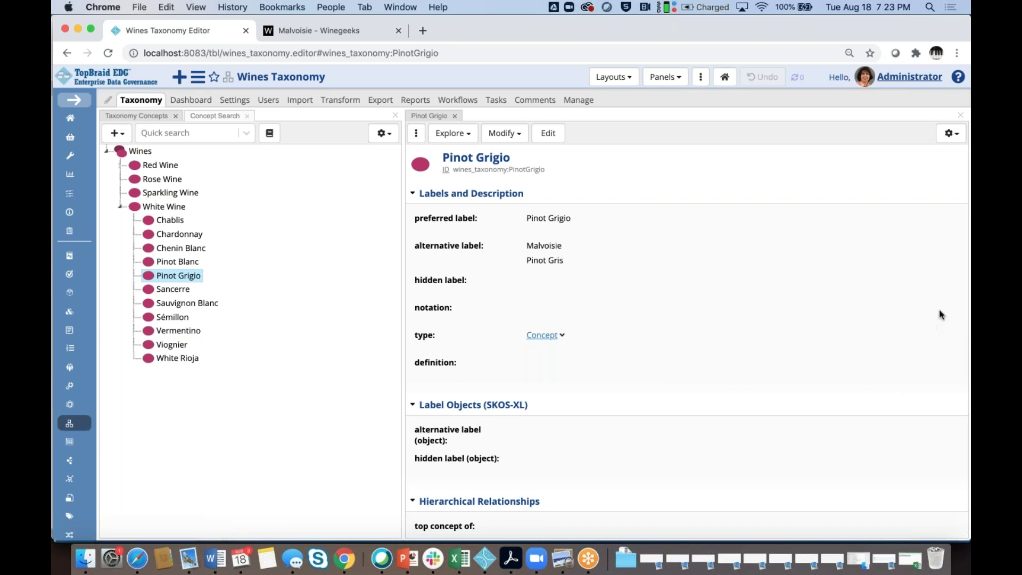
Create a new label object "Pinot Gris" as an alternative label (object) of Pinot Grigio.
{"action": "left_click", "coordinate": [961, 274]}
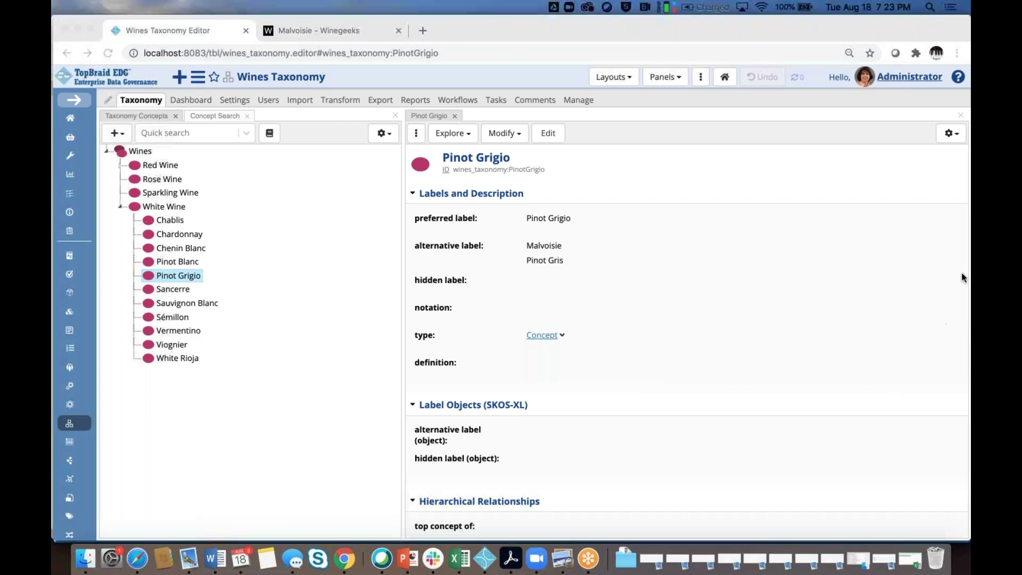
{"action": "left_click", "coordinate": [494, 438]}
{"action": "left_click", "coordinate": [494, 443]}
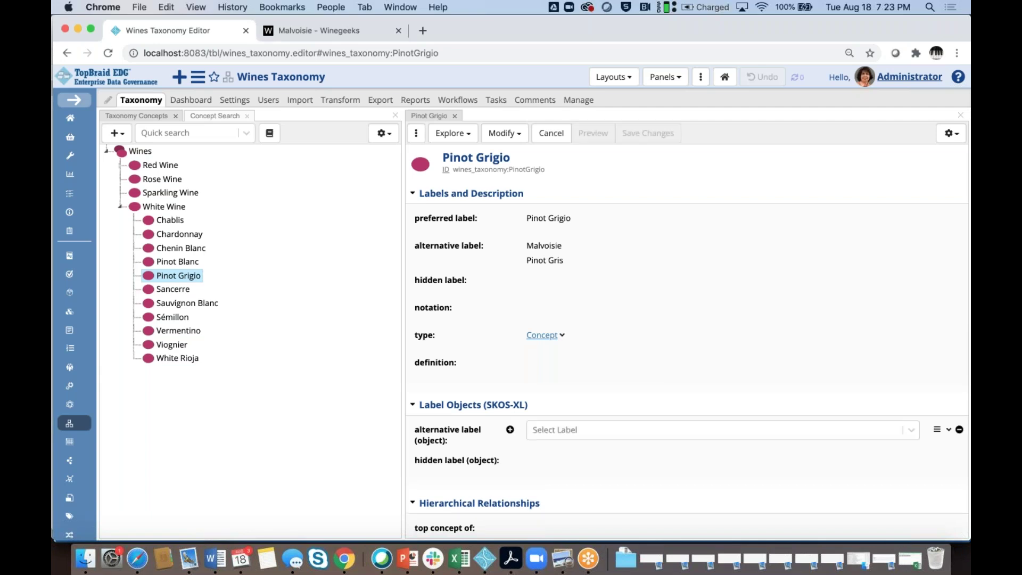
{"action": "left_click", "coordinate": [969, 153]}
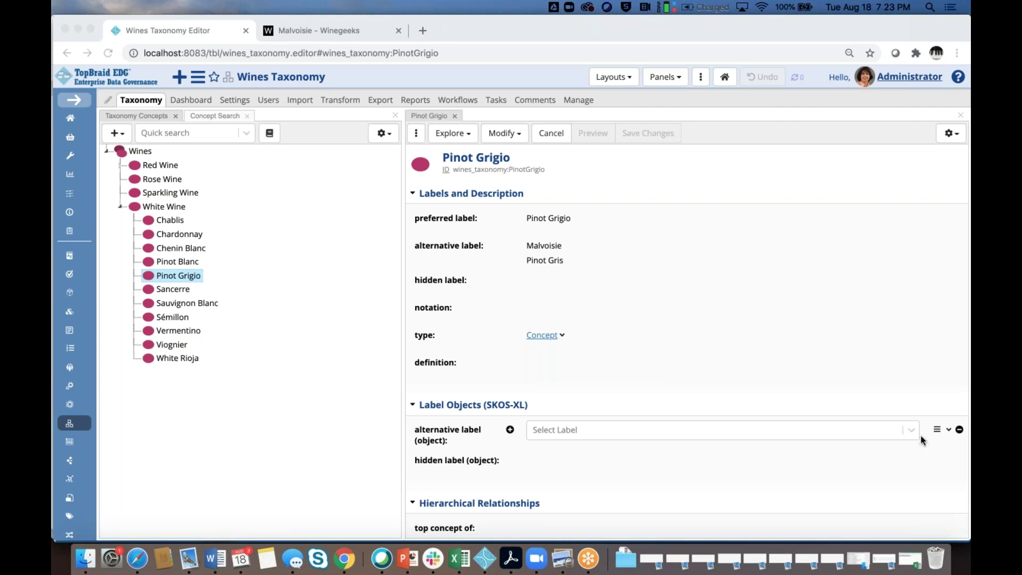
{"action": "left_click", "coordinate": [937, 430]}
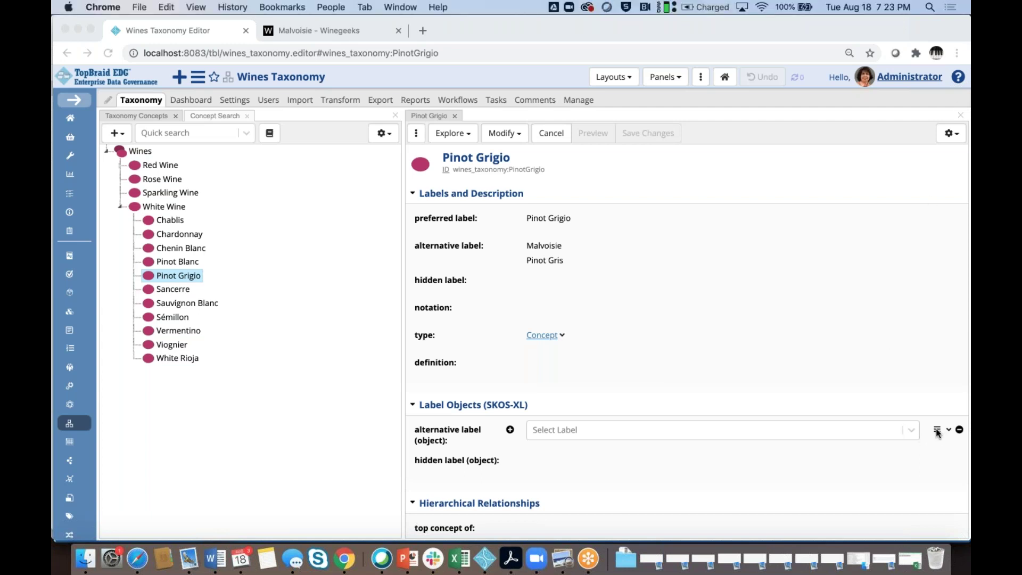
{"action": "left_click", "coordinate": [937, 430]}
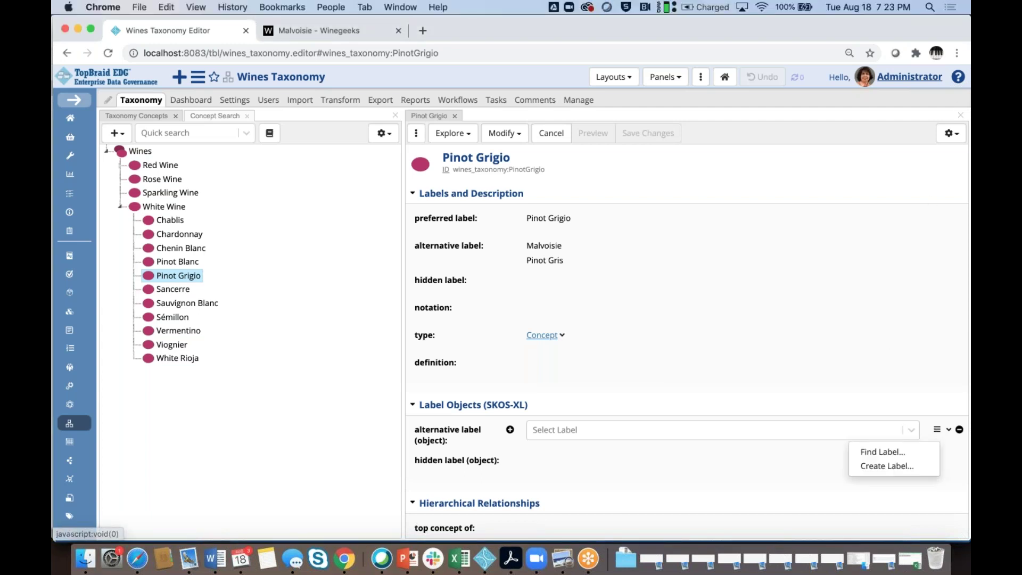
{"action": "left_click", "coordinate": [884, 466]}
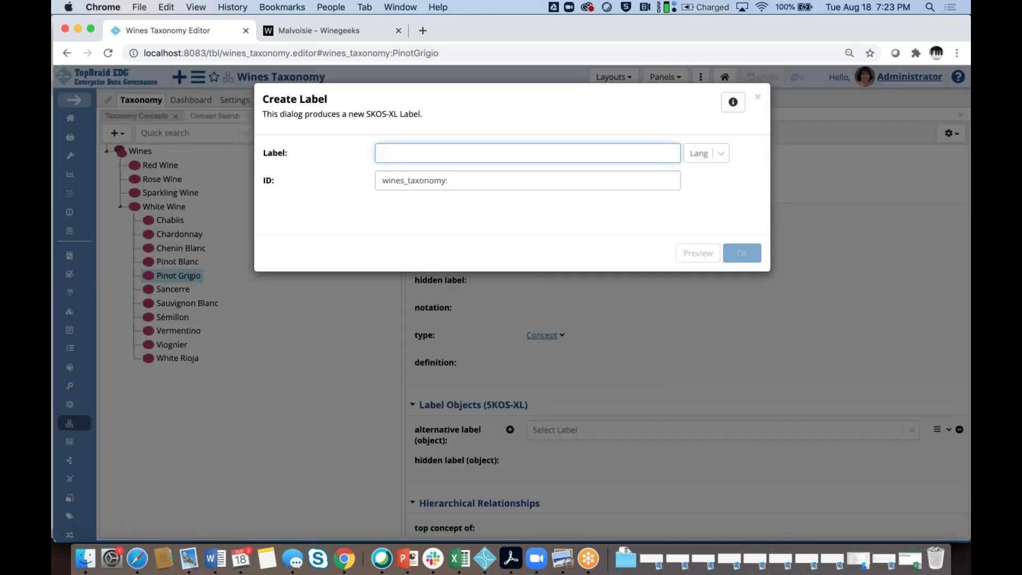
{"action": "type", "text": "Pinot "}
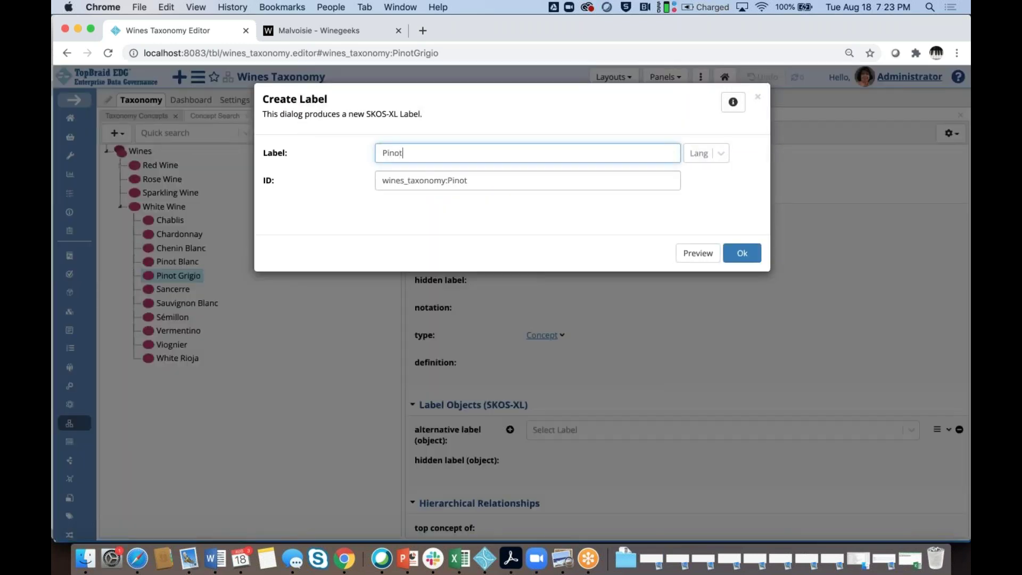
{"action": "type", "text": "Gris"}
{"action": "left_click", "coordinate": [742, 252]}
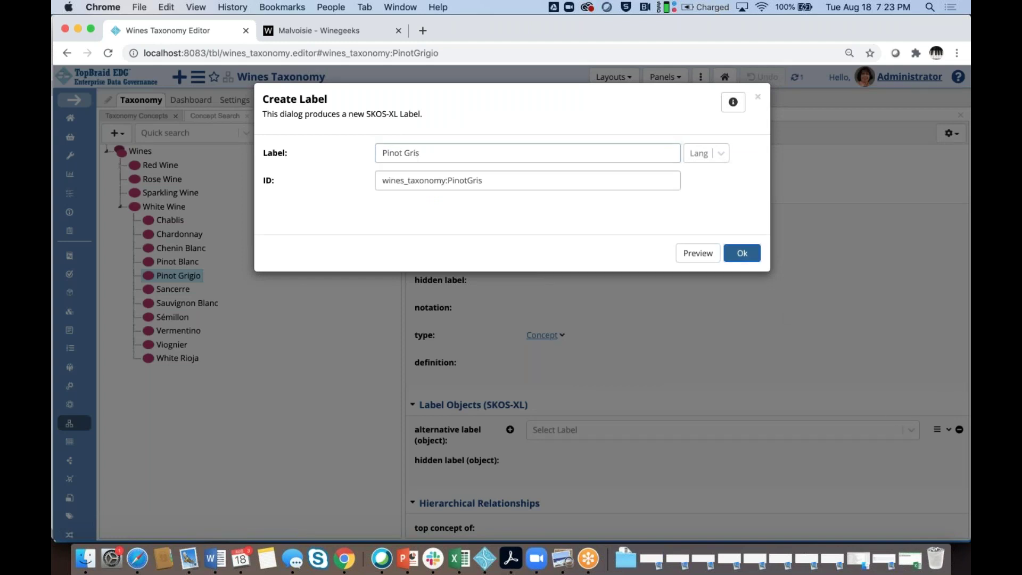
Add a second alternative label object "Malvoisie", copied from the plain alternative label, and save the changes to Pinot Grigio.
{"action": "left_click", "coordinate": [510, 430]}
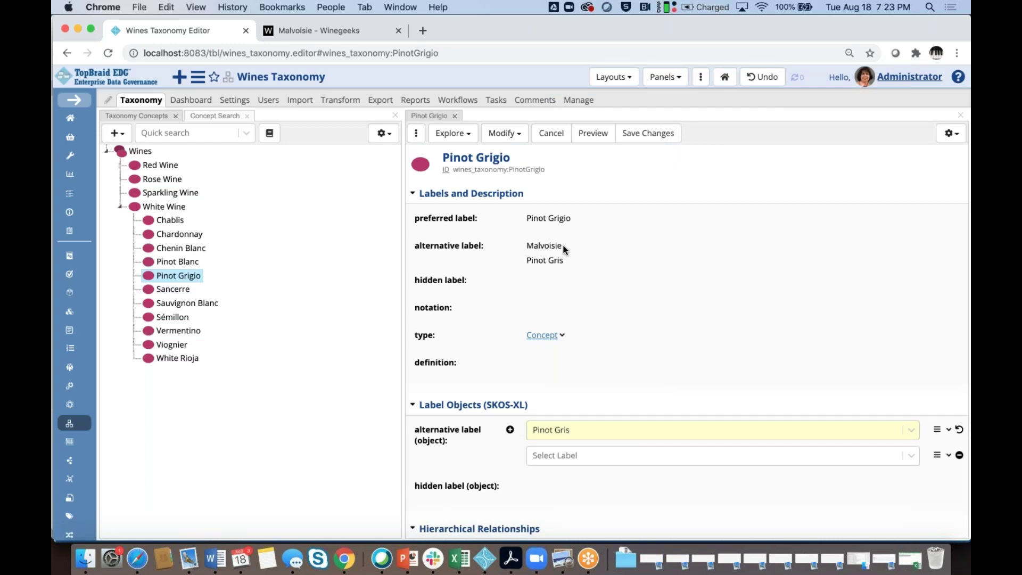
{"action": "left_click_drag", "start_coordinate": [563, 248], "coordinate": [528, 243]}
{"action": "key", "text": "super+c"}
{"action": "left_click", "coordinate": [936, 457]}
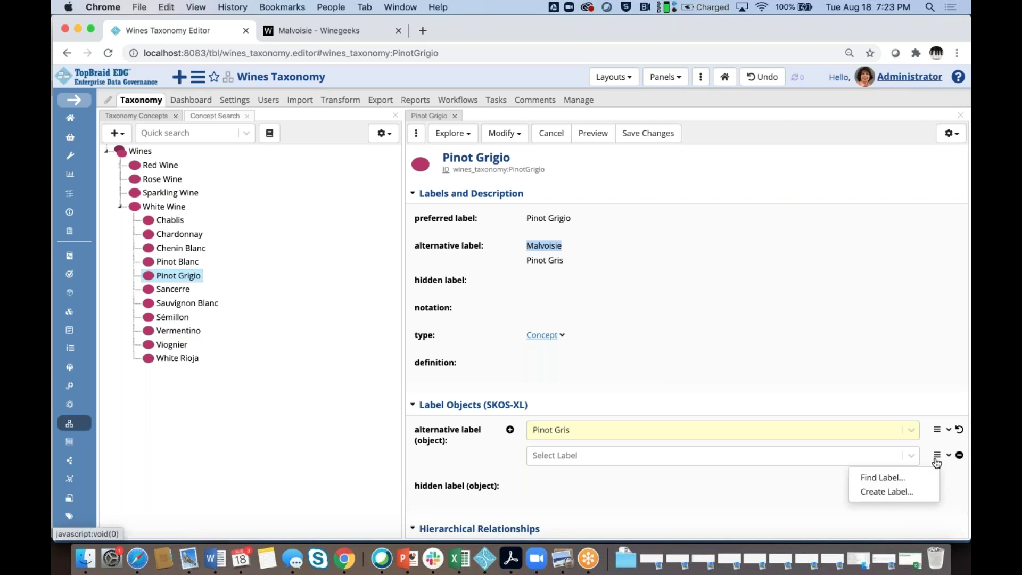
{"action": "left_click", "coordinate": [895, 493]}
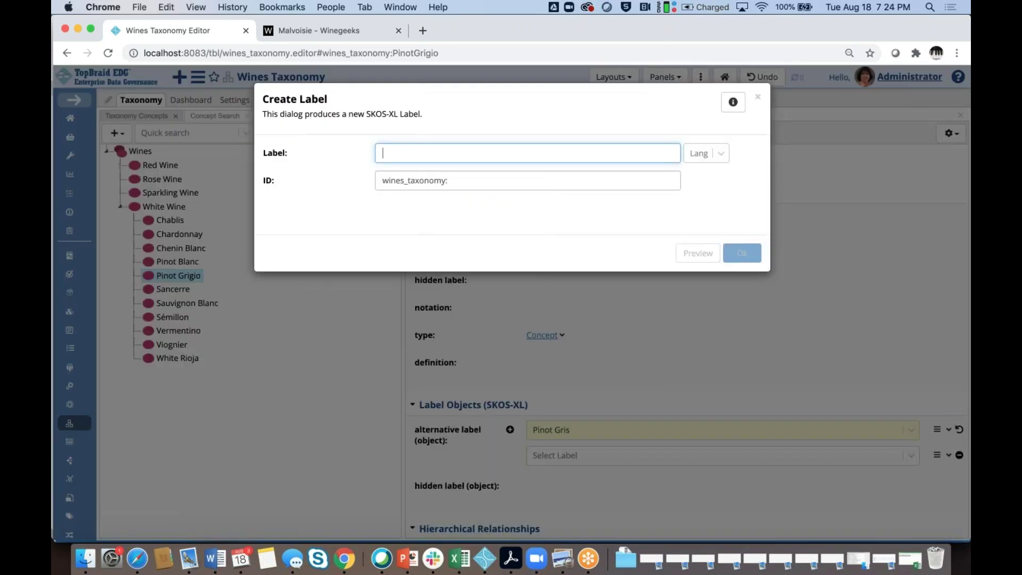
{"action": "key", "text": "super+v"}
{"action": "left_click", "coordinate": [742, 253]}
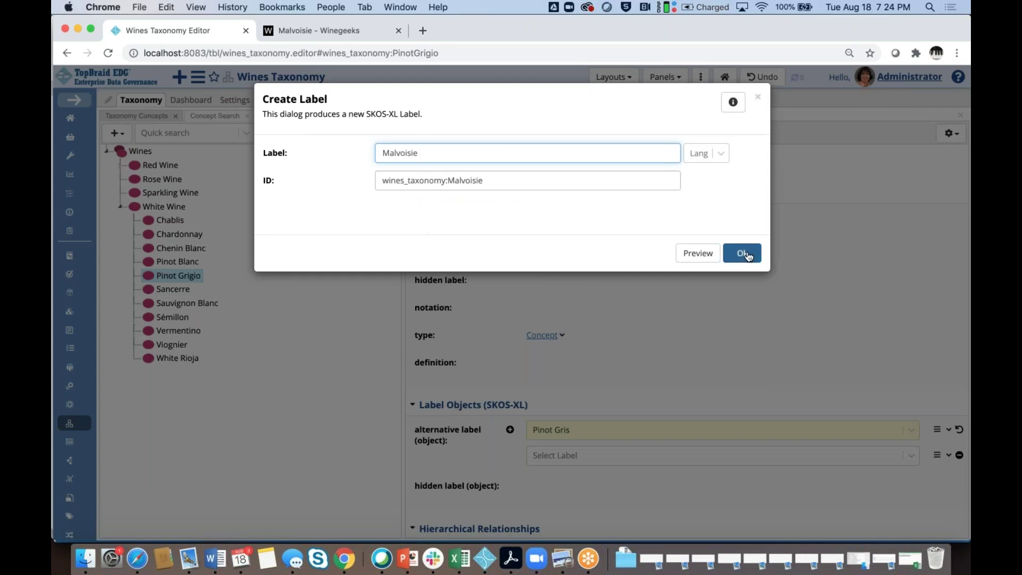
{"action": "left_click", "coordinate": [645, 133]}
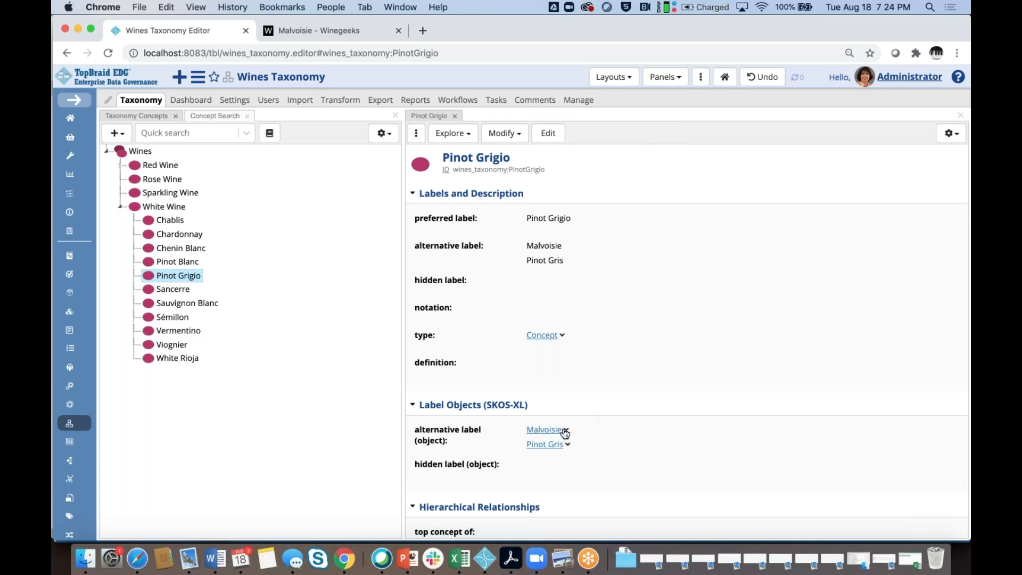
Inspect the Malvoisie label object and expand the details of Malvoisie and Pinot Gris in a search for Label resources.
{"action": "left_click", "coordinate": [544, 430]}
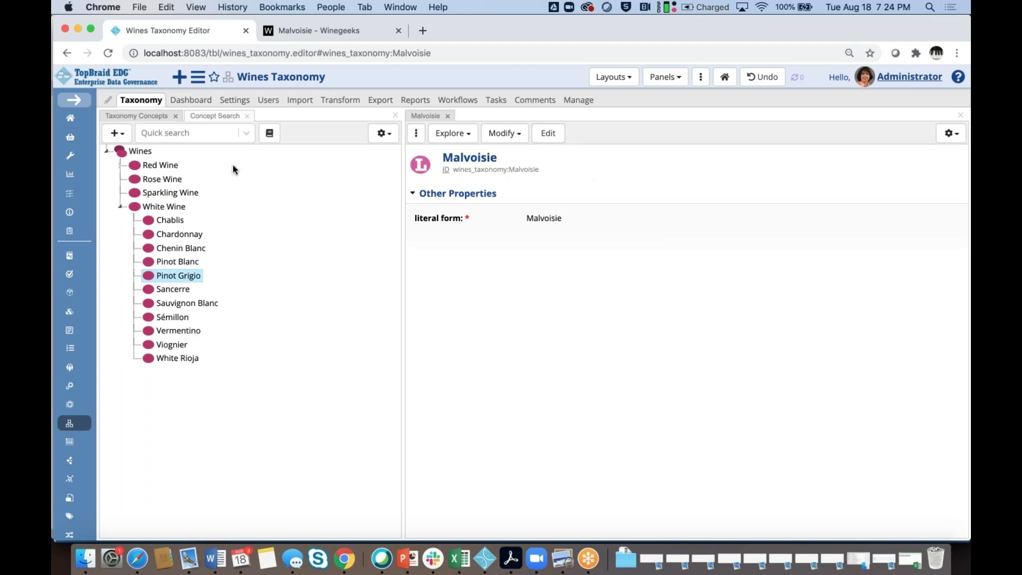
{"action": "left_click", "coordinate": [227, 117]}
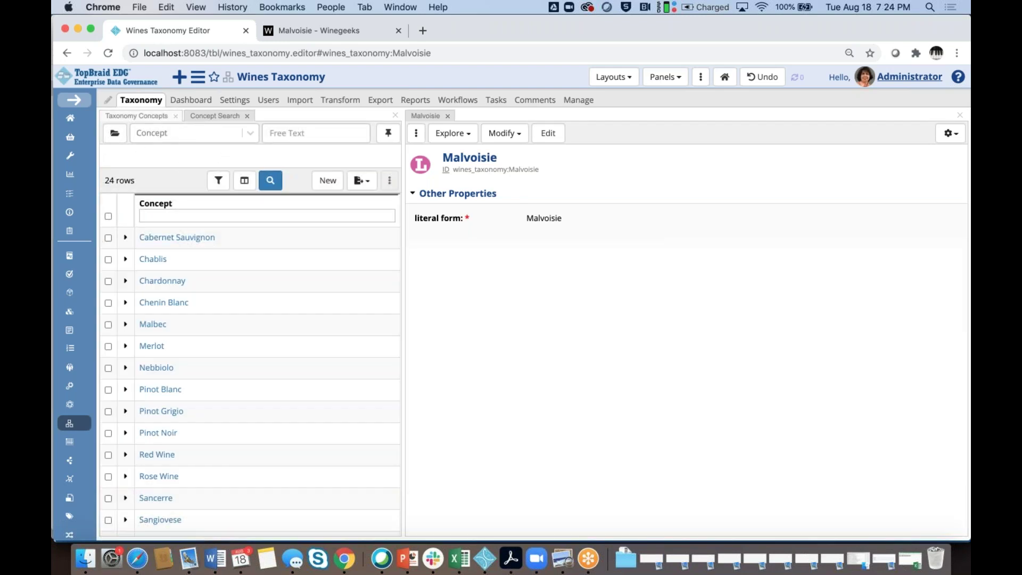
{"action": "left_click", "coordinate": [180, 136]}
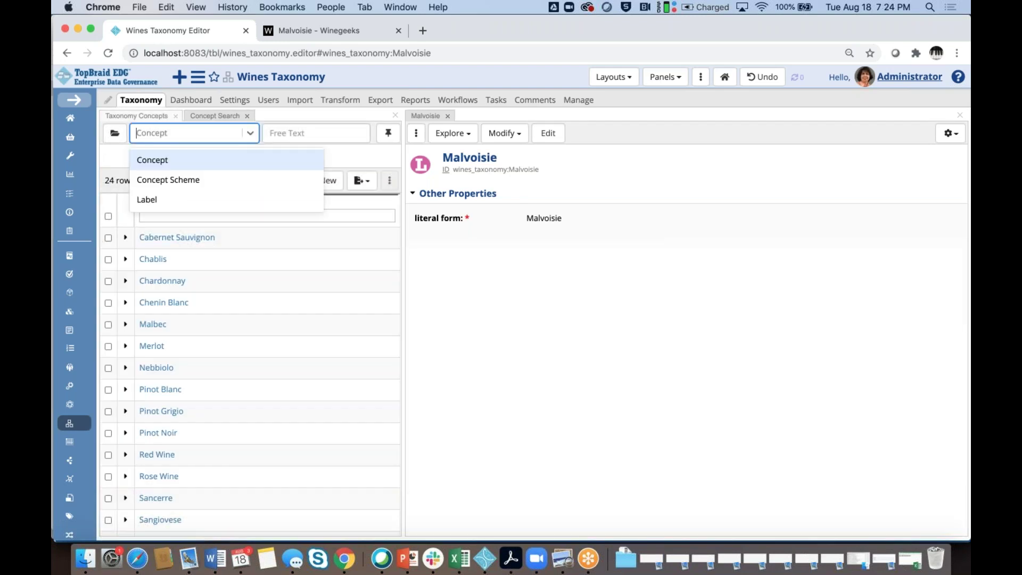
{"action": "left_click", "coordinate": [154, 200]}
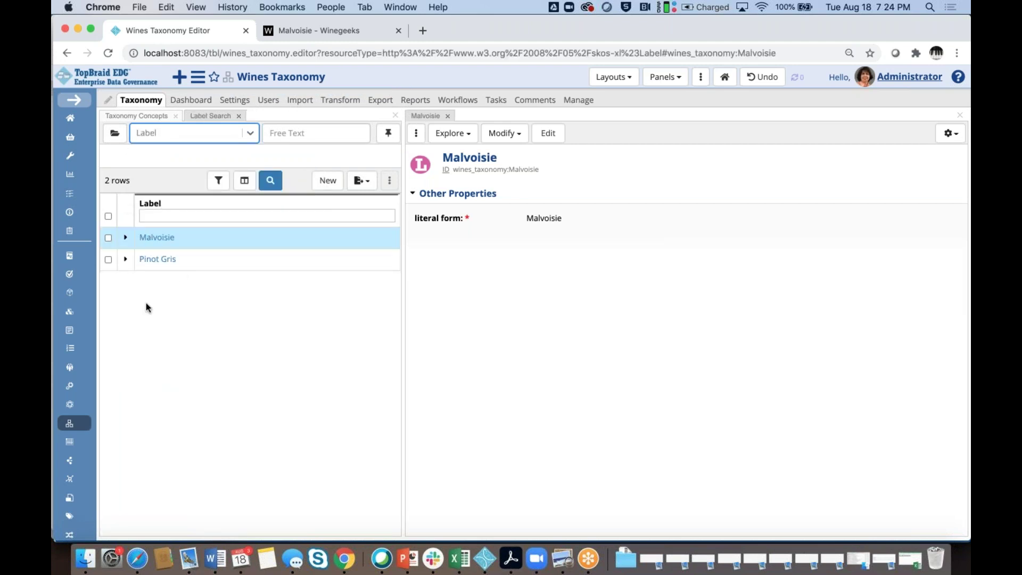
{"action": "left_click", "coordinate": [126, 238]}
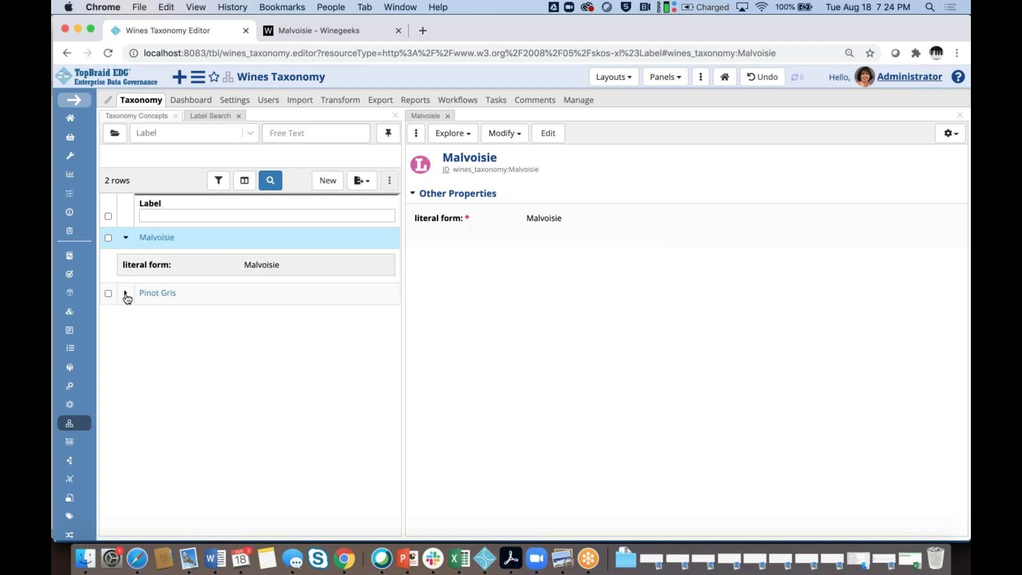
{"action": "left_click", "coordinate": [125, 292]}
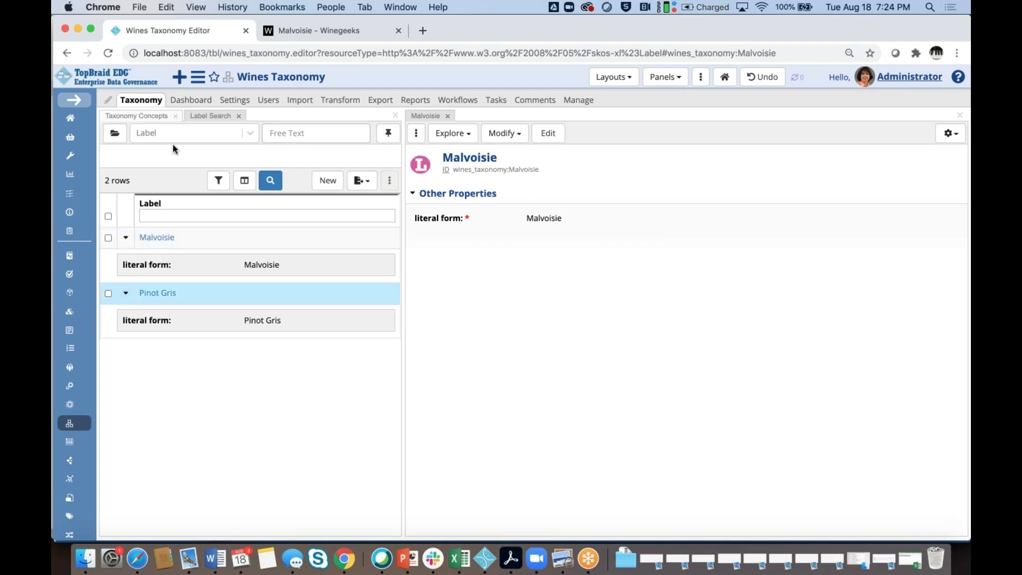
Review the Pinot Grigio concept again and the Winegeeks page on Malvoisie, closing that page when done.
{"action": "left_click", "coordinate": [133, 118]}
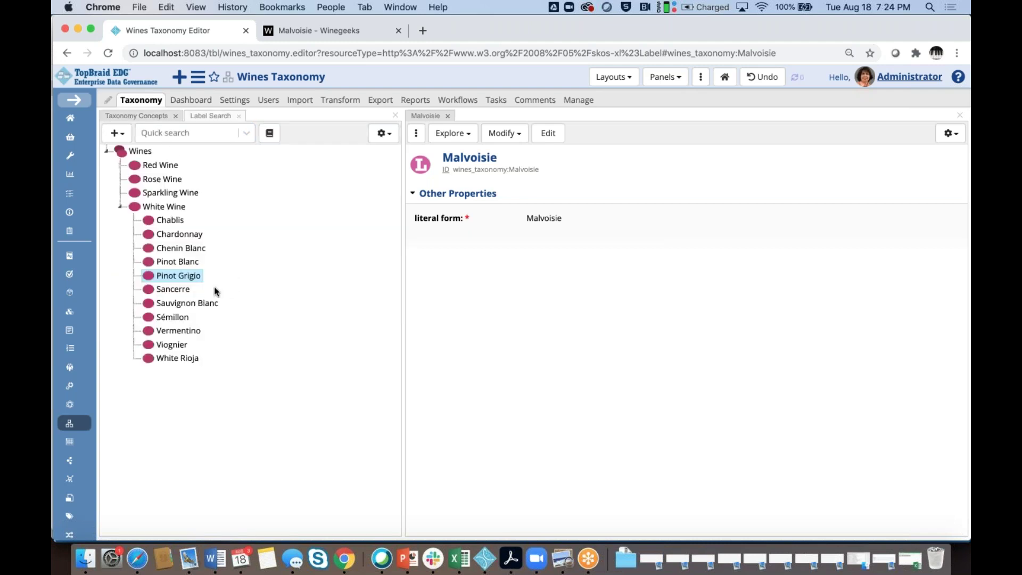
{"action": "left_click", "coordinate": [179, 281]}
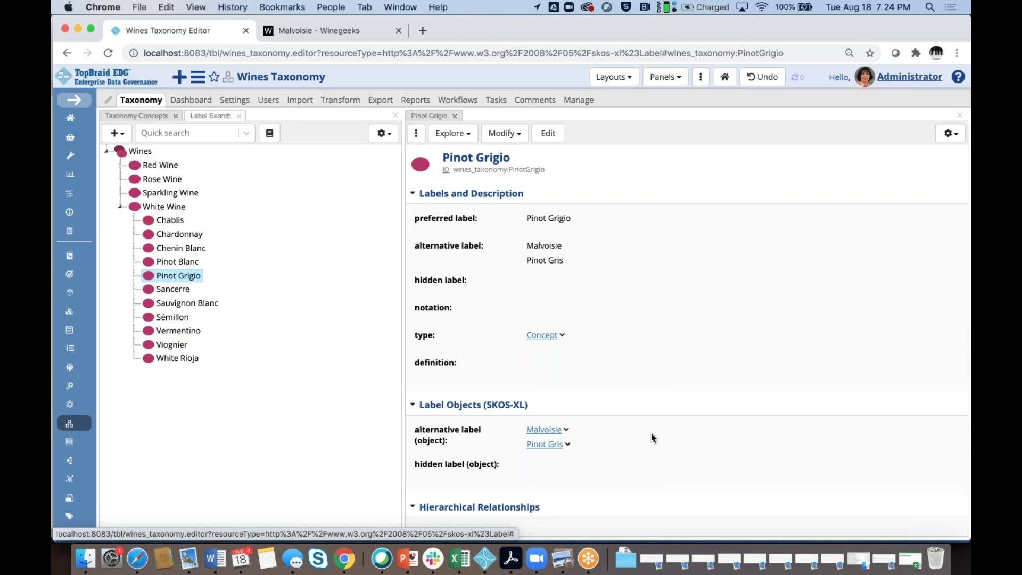
{"action": "left_click", "coordinate": [327, 36]}
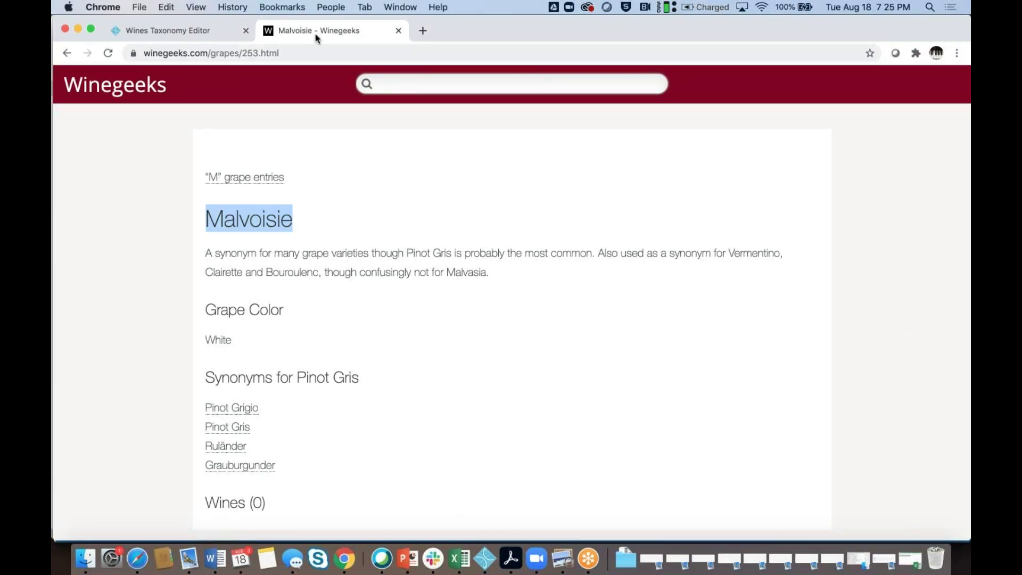
{"action": "left_click", "coordinate": [398, 31]}
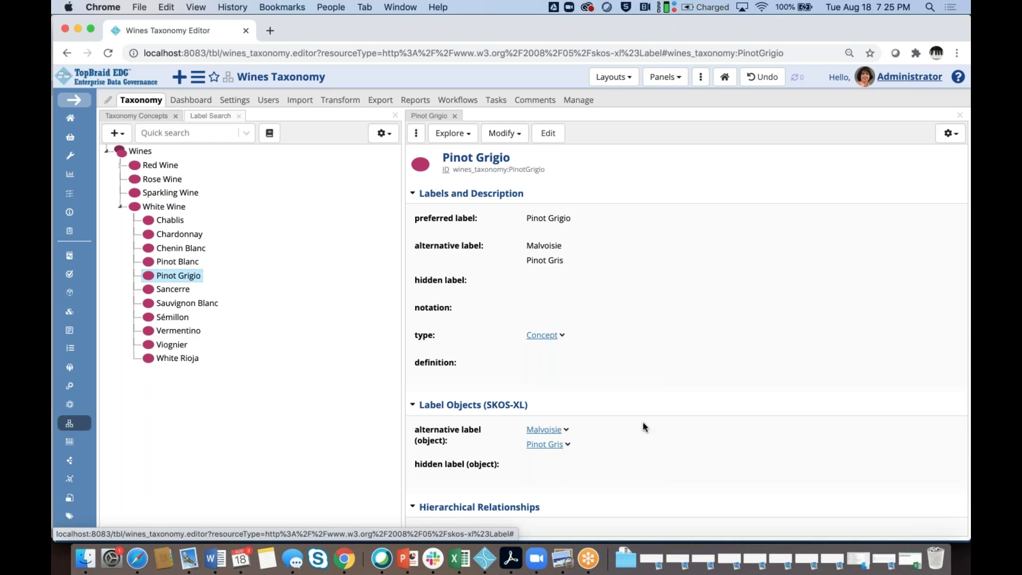
Open the Malvoisie label object and review which properties and display options its form offers.
{"action": "left_click", "coordinate": [545, 429]}
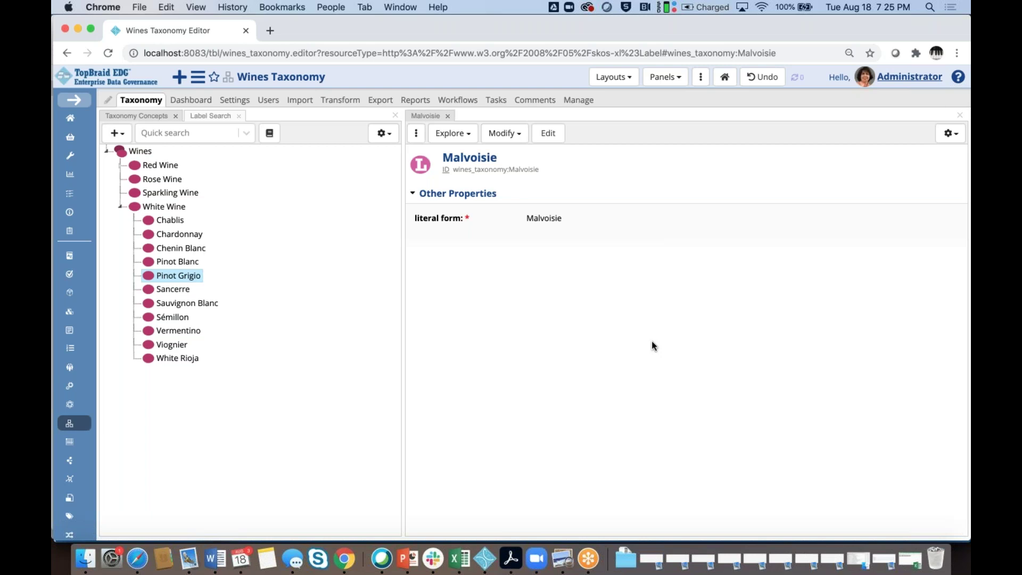
{"action": "left_click", "coordinate": [970, 250]}
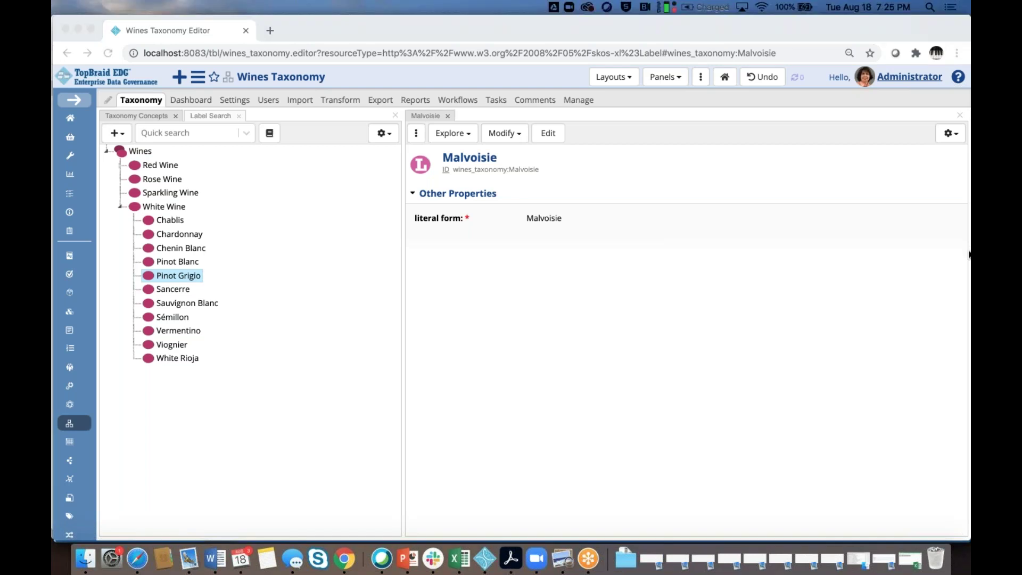
{"action": "left_click", "coordinate": [956, 138]}
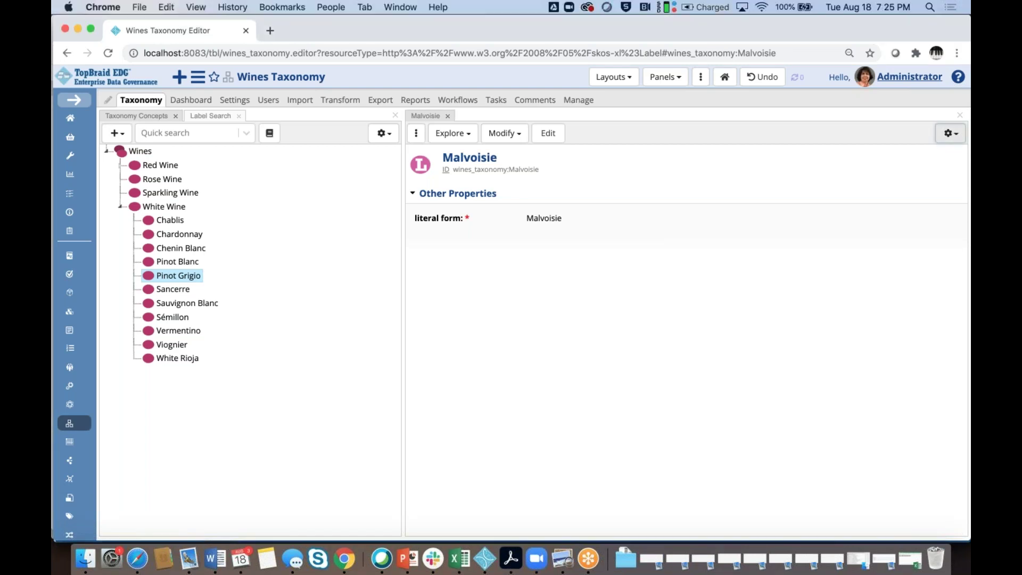
{"action": "left_click", "coordinate": [953, 133]}
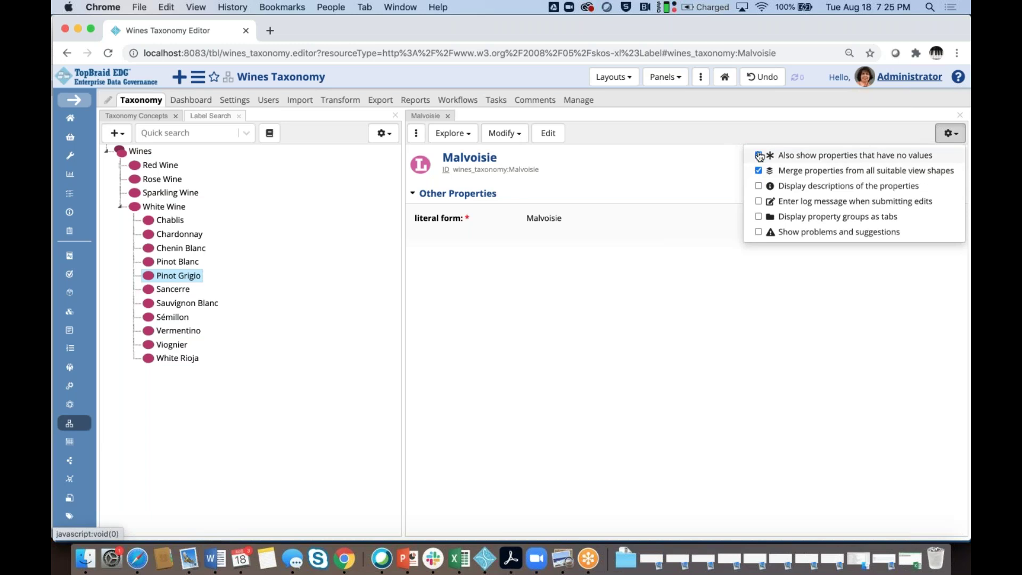
{"action": "left_click", "coordinate": [727, 287]}
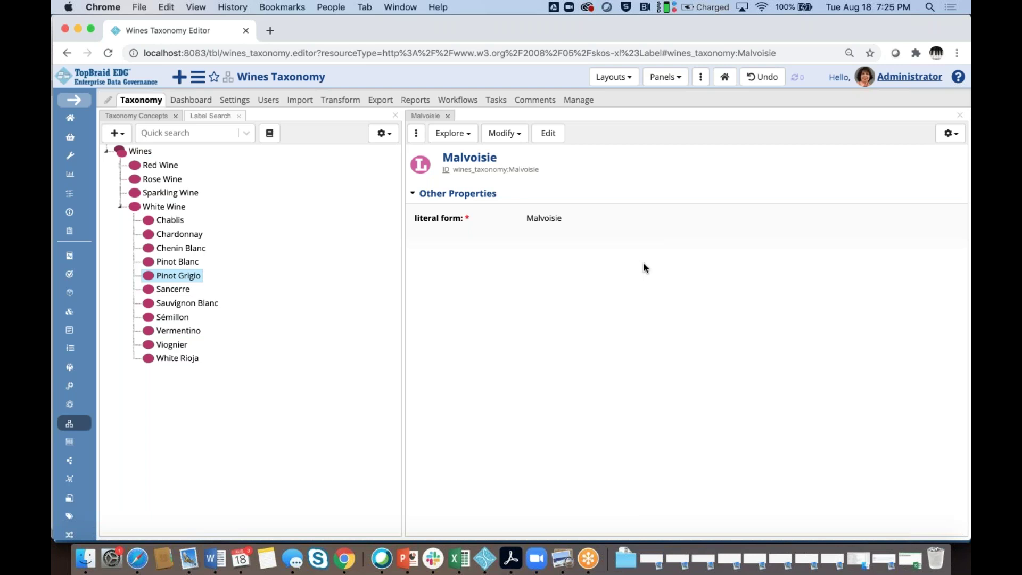
Create a new ontology labelled "SKOS-XL Extension" with the default namespace and settings.
{"action": "left_click", "coordinate": [180, 78]}
{"action": "scroll", "coordinate": [280, 122], "scroll_direction": "down", "scroll_amount": 5}
{"action": "scroll", "coordinate": [563, 187], "scroll_direction": "down", "scroll_amount": 2}
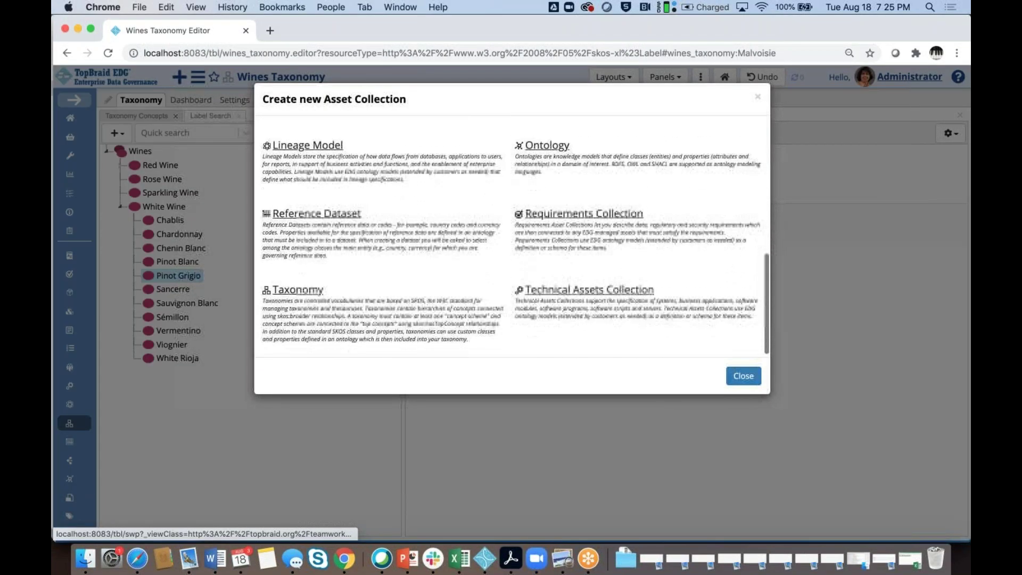
{"action": "left_click", "coordinate": [543, 148]}
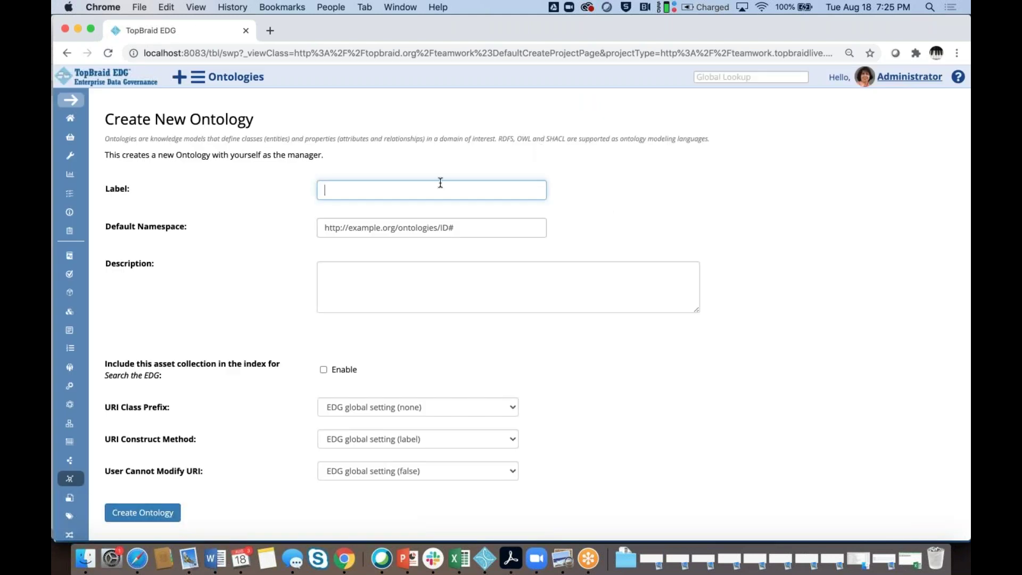
{"action": "type", "text": "SKOS-XL Extension"}
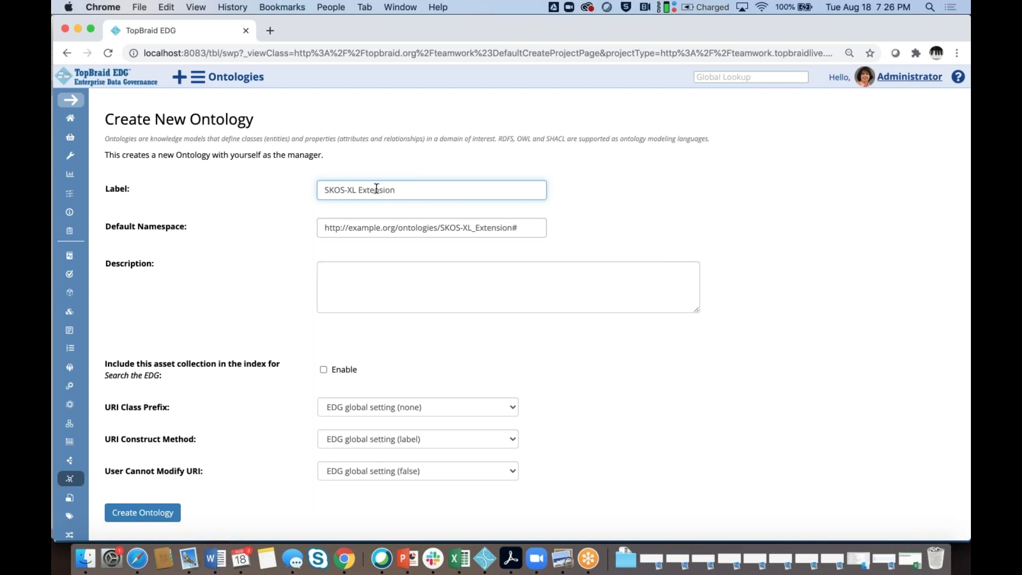
{"action": "left_click", "coordinate": [144, 514]}
{"action": "left_click", "coordinate": [750, 163]}
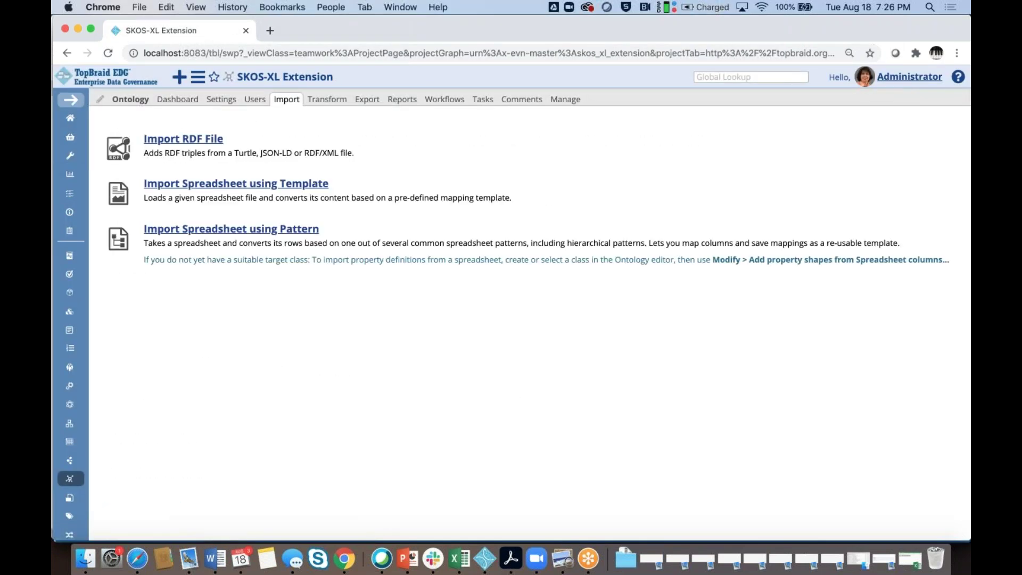
Include the SKOS-XL SHACL shapes collection in the SKOS-XL Extension ontology.
{"action": "left_click", "coordinate": [221, 100]}
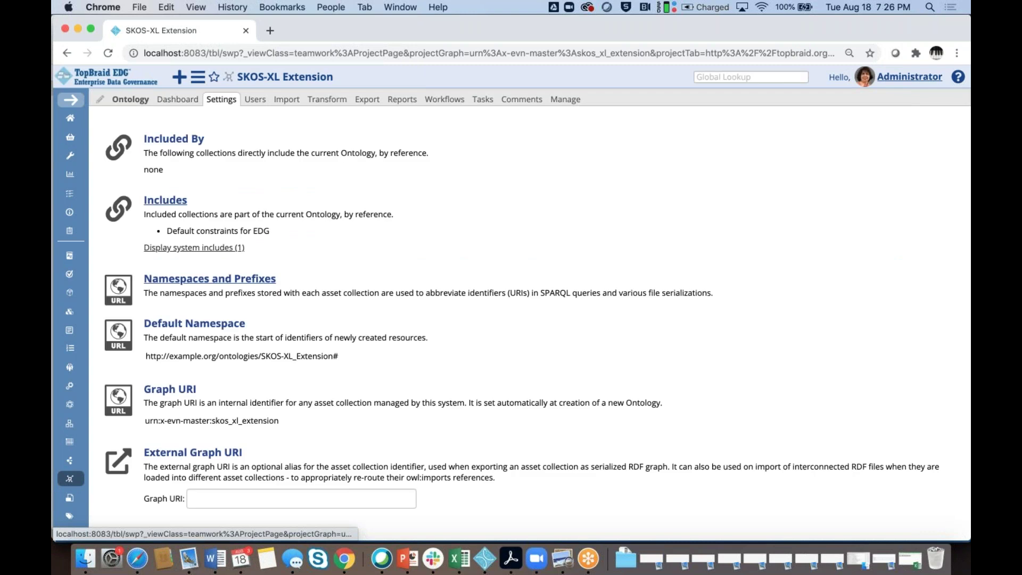
{"action": "left_click", "coordinate": [165, 200]}
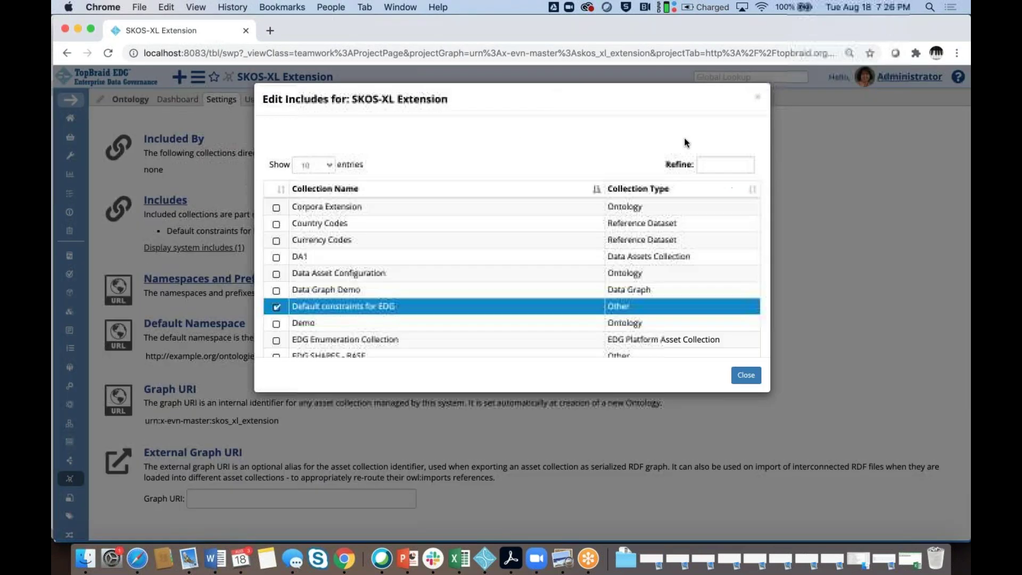
{"action": "left_click", "coordinate": [702, 165]}
{"action": "type", "text": "skos"}
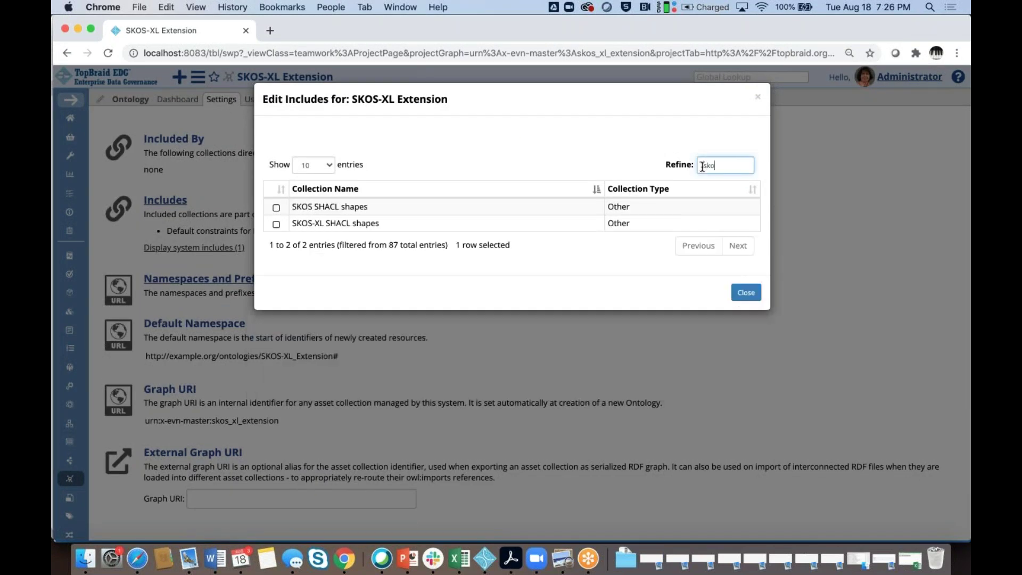
{"action": "left_click", "coordinate": [276, 224]}
{"action": "left_click", "coordinate": [746, 292]}
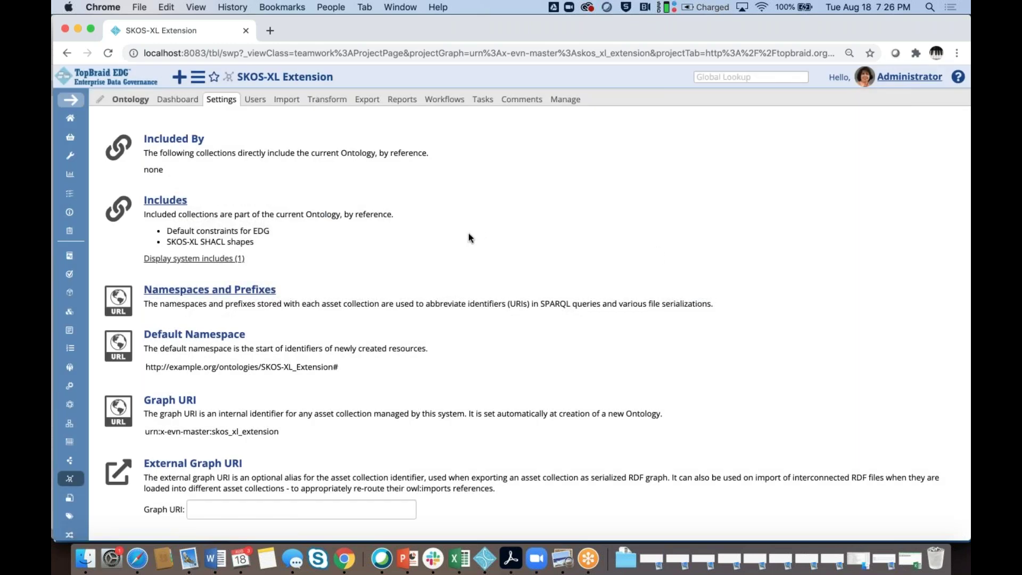
Create an attribute "weight" on the Label class of the ontology, with cardinality Optional [0..1] and datatype integer.
{"action": "left_click", "coordinate": [132, 99]}
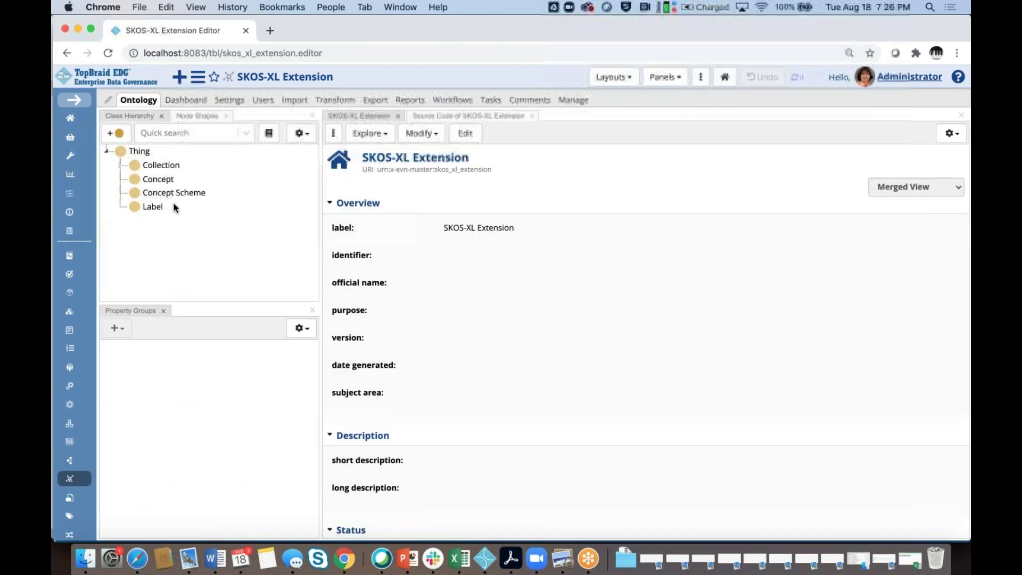
{"action": "left_click", "coordinate": [151, 212]}
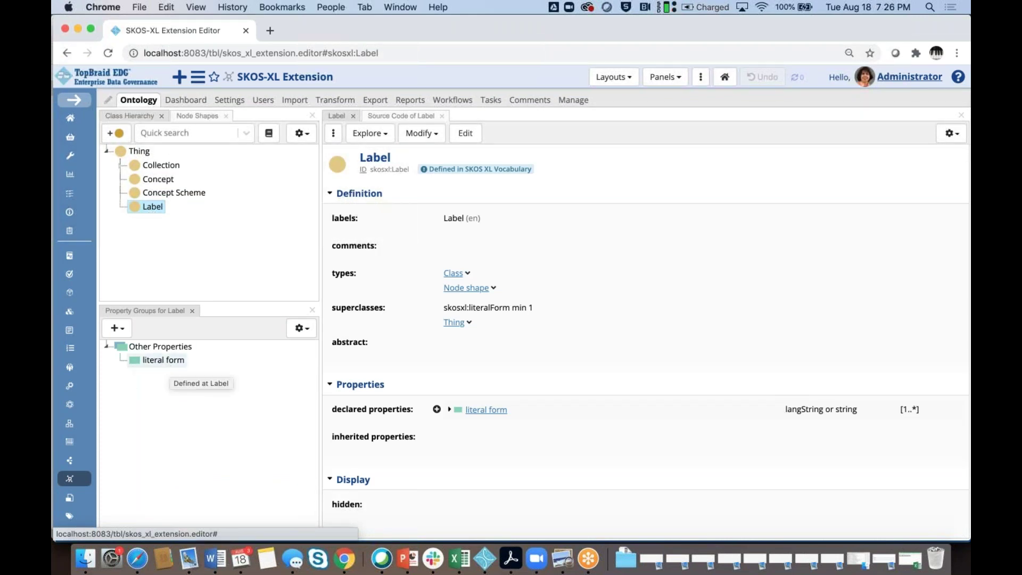
{"action": "left_click", "coordinate": [126, 331]}
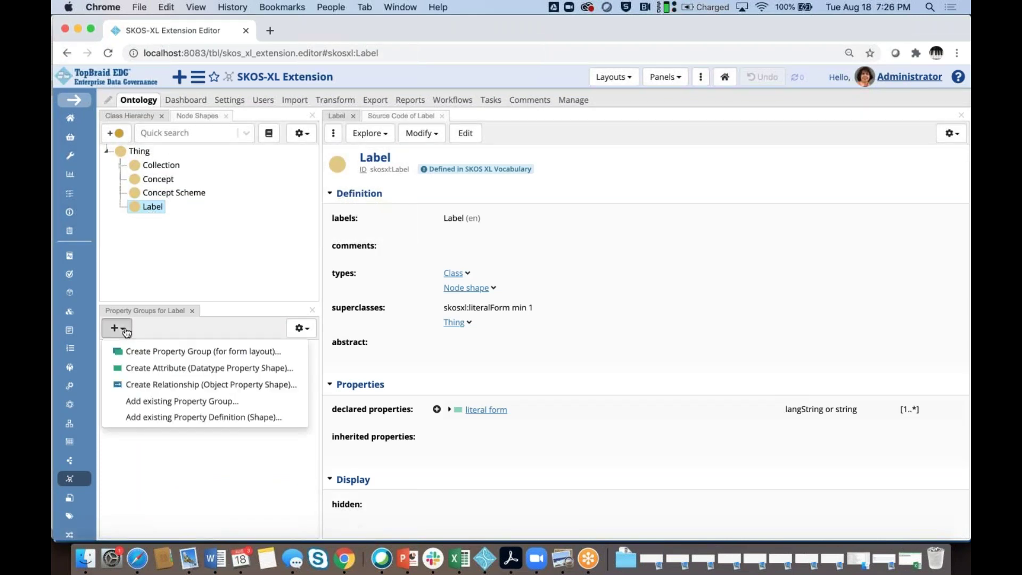
{"action": "left_click", "coordinate": [149, 370]}
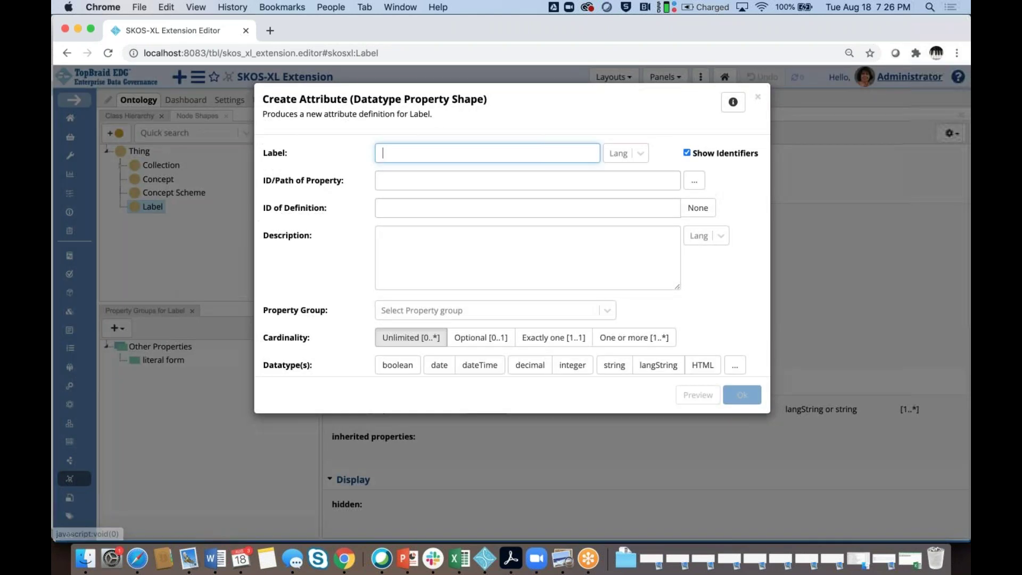
{"action": "type", "text": "weight"}
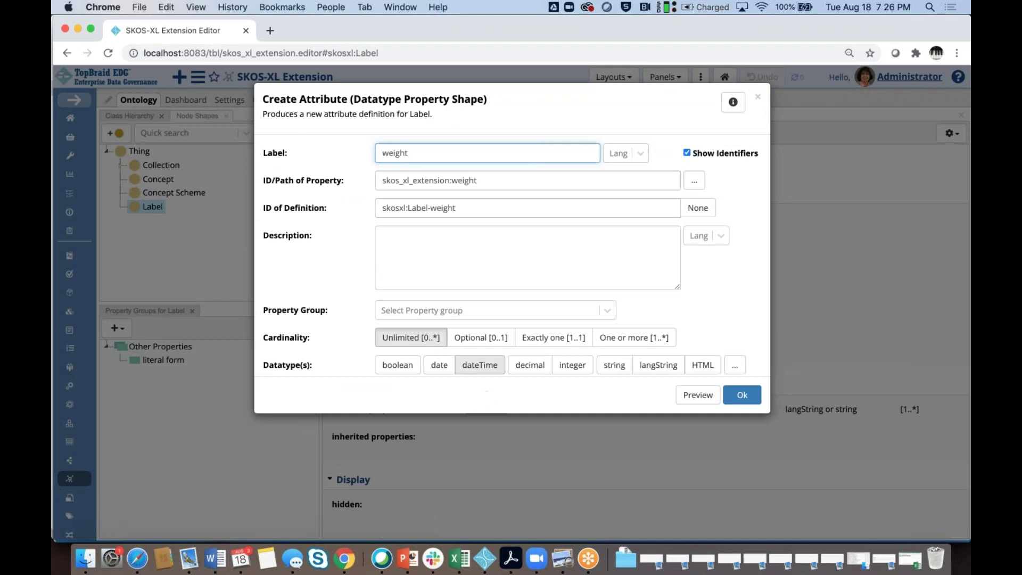
{"action": "left_click", "coordinate": [473, 339]}
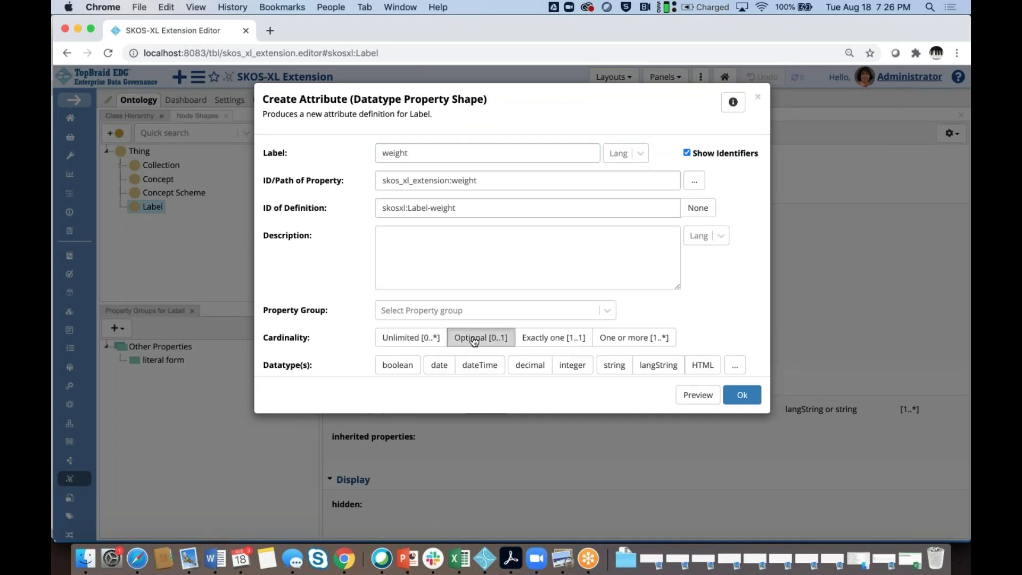
{"action": "left_click", "coordinate": [565, 367]}
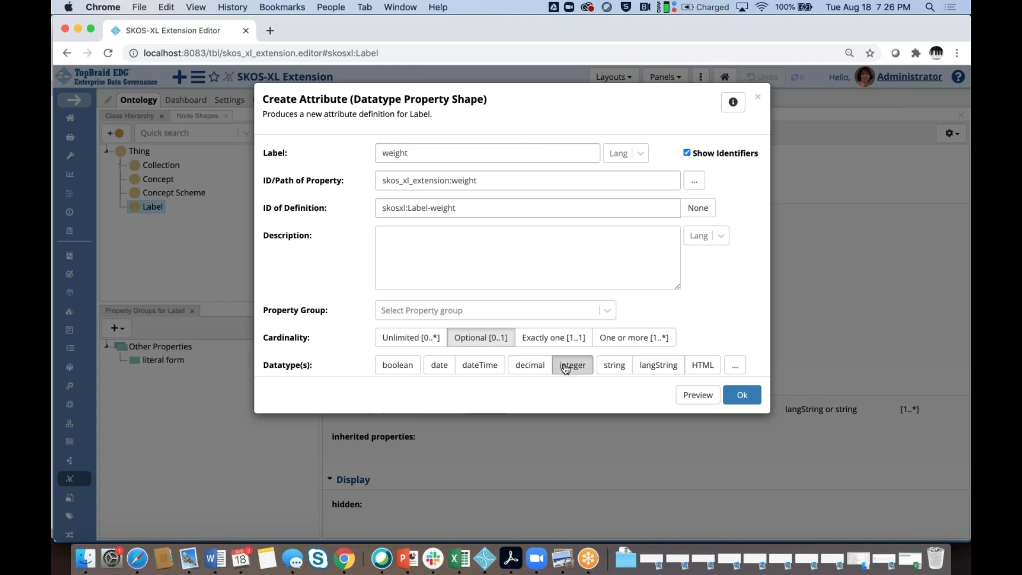
{"action": "left_click", "coordinate": [741, 400]}
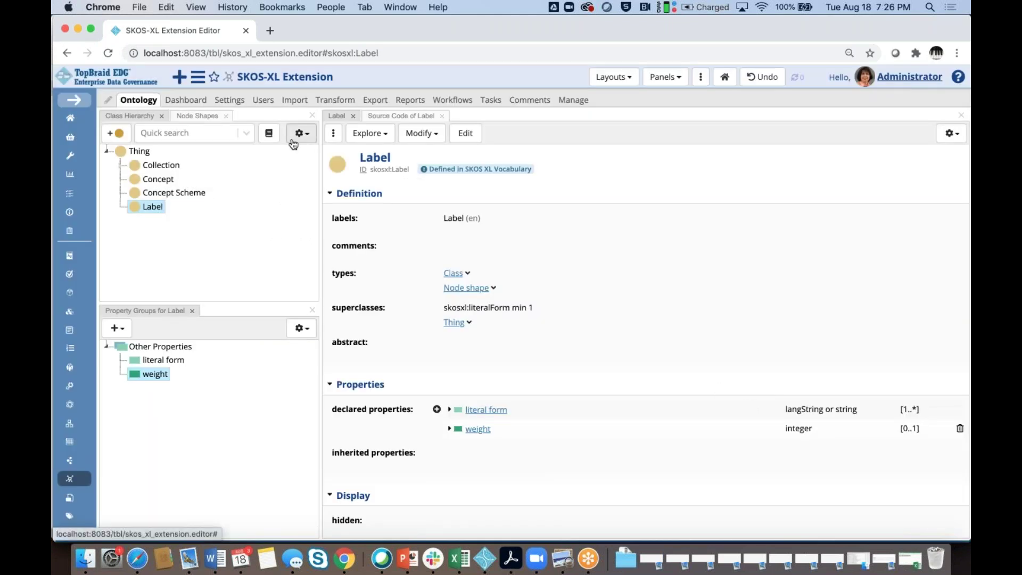
Switch to the Wines Taxonomy and remove SKOS-XL SHACL shapes from its included collections.
{"action": "left_click", "coordinate": [195, 81]}
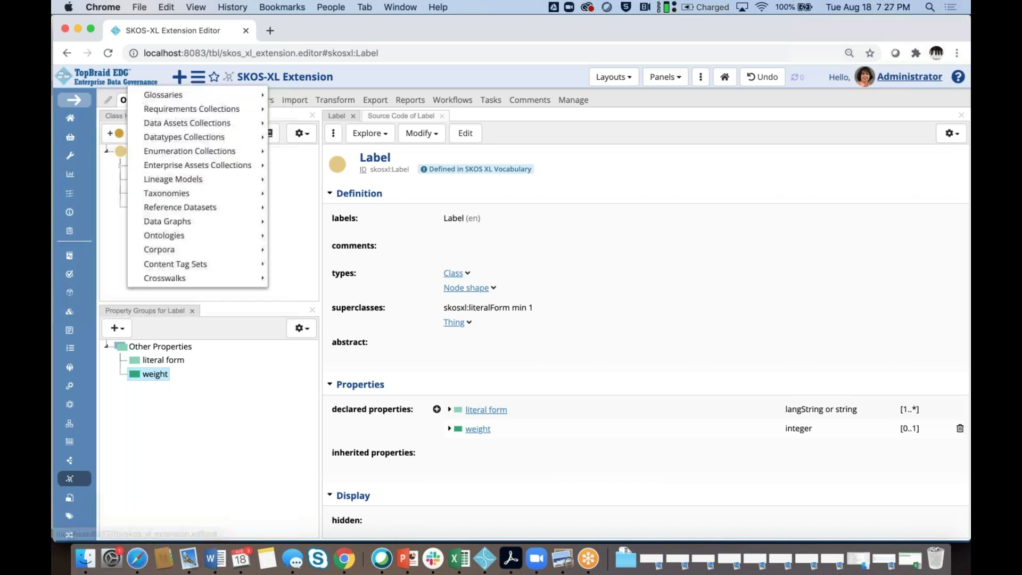
{"action": "mouse_move", "coordinate": [212, 253]}
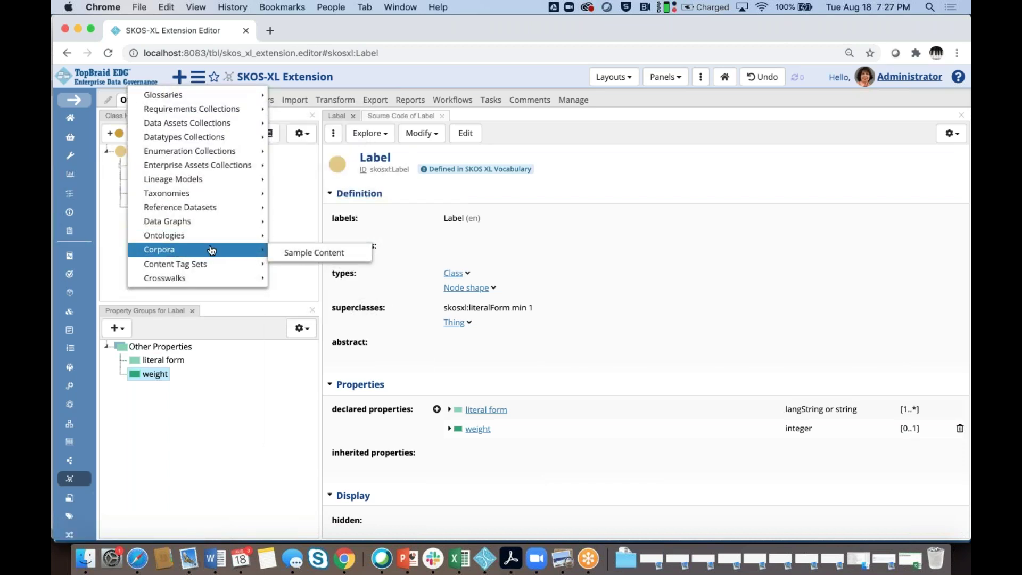
{"action": "mouse_move", "coordinate": [230, 194]}
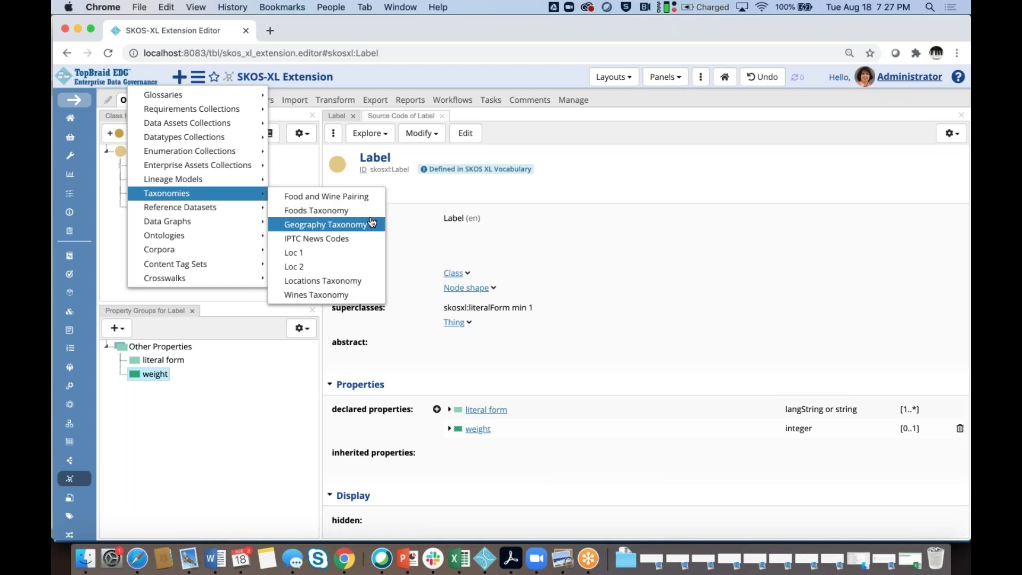
{"action": "left_click", "coordinate": [358, 295]}
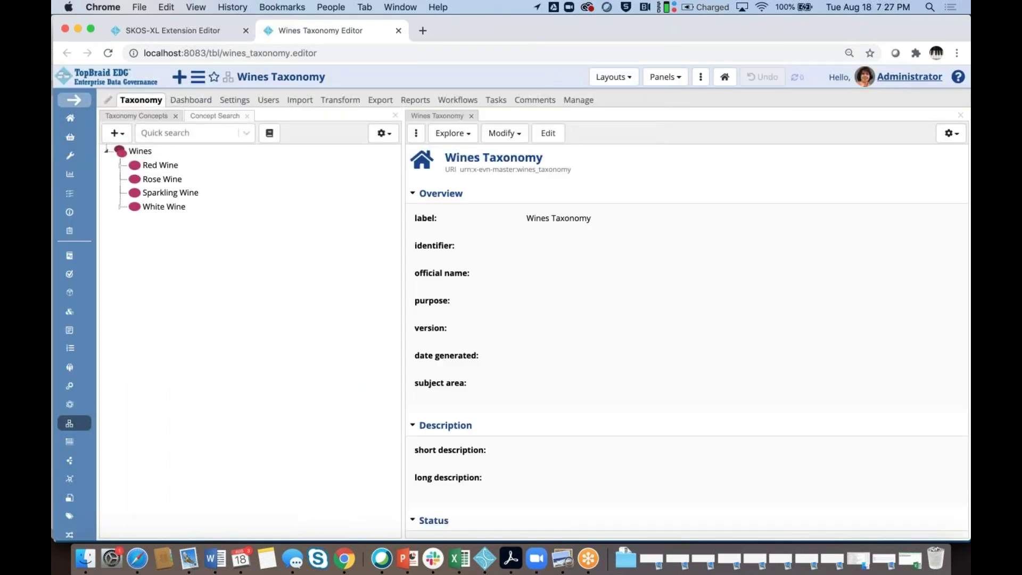
{"action": "left_click", "coordinate": [234, 101]}
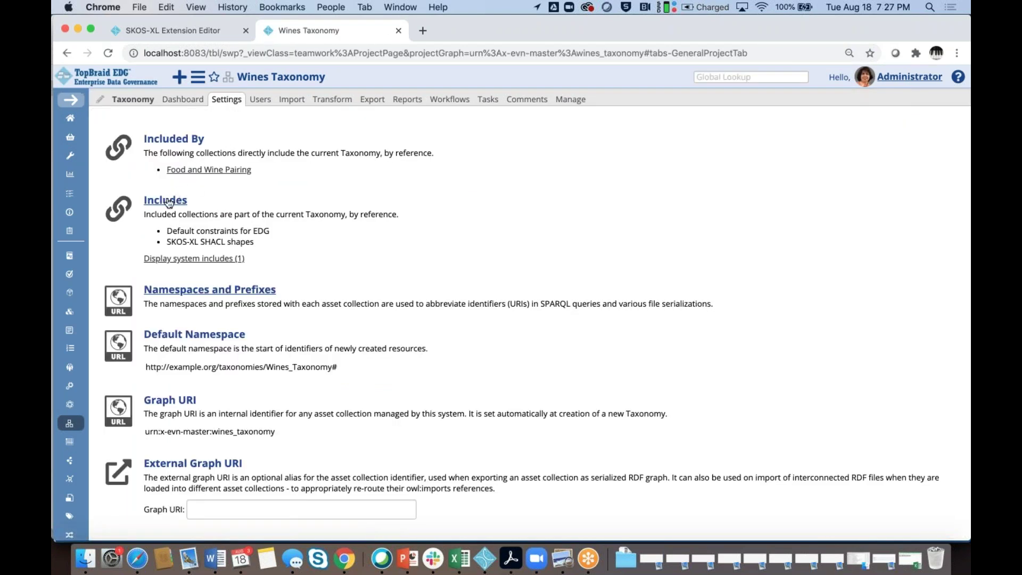
{"action": "left_click", "coordinate": [169, 200]}
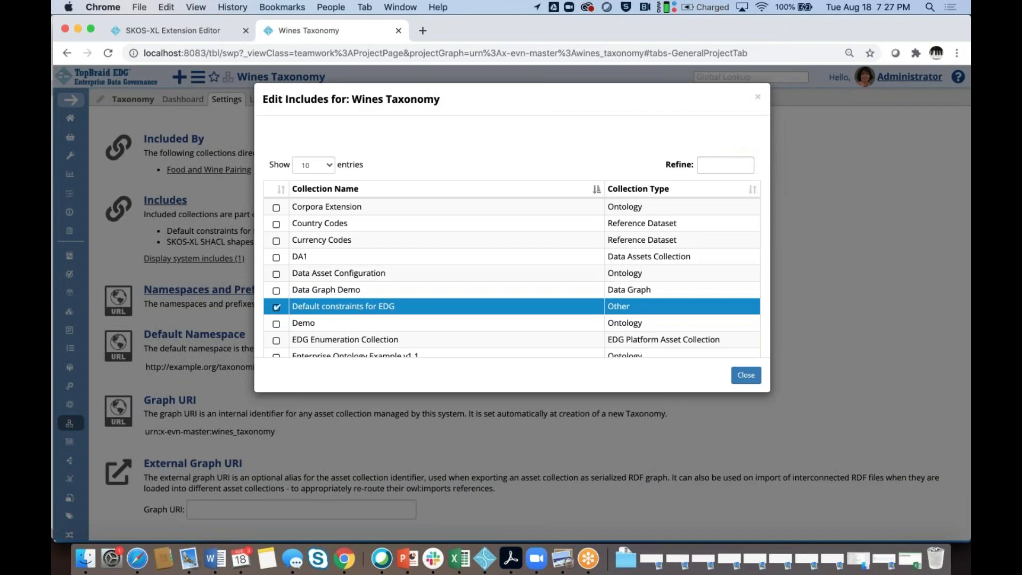
{"action": "left_click", "coordinate": [273, 189]}
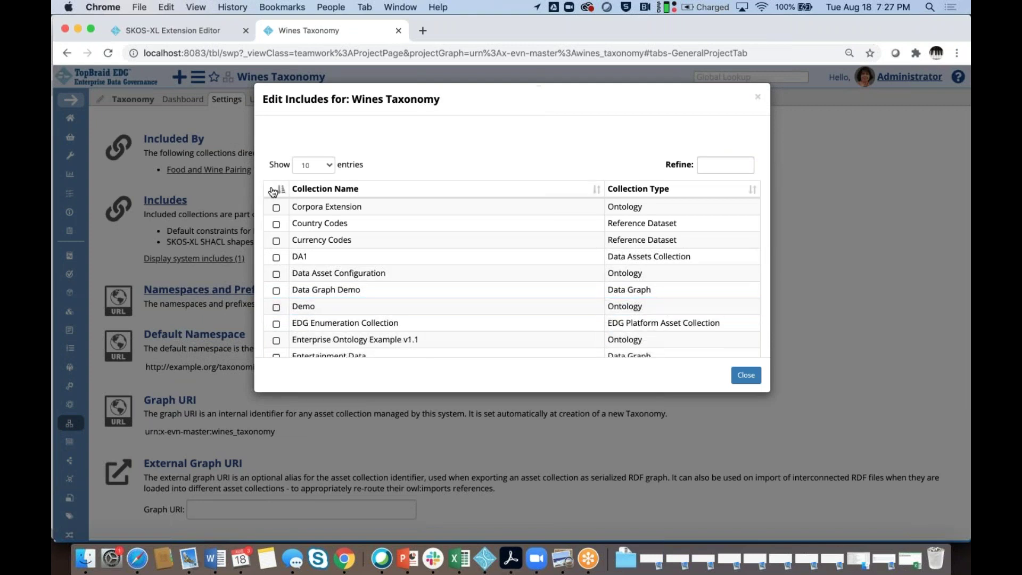
{"action": "left_click", "coordinate": [273, 190]}
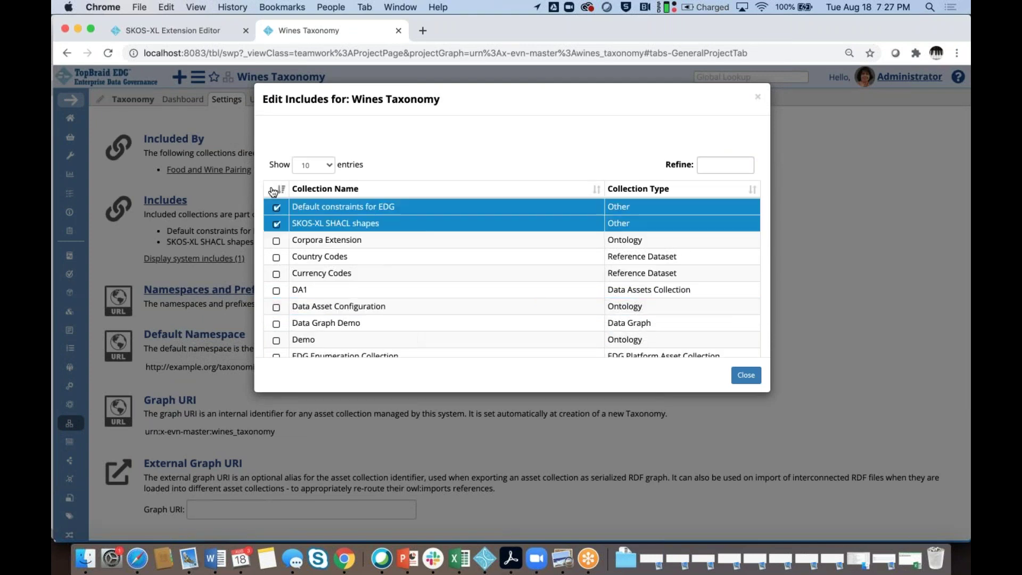
{"action": "left_click", "coordinate": [276, 225]}
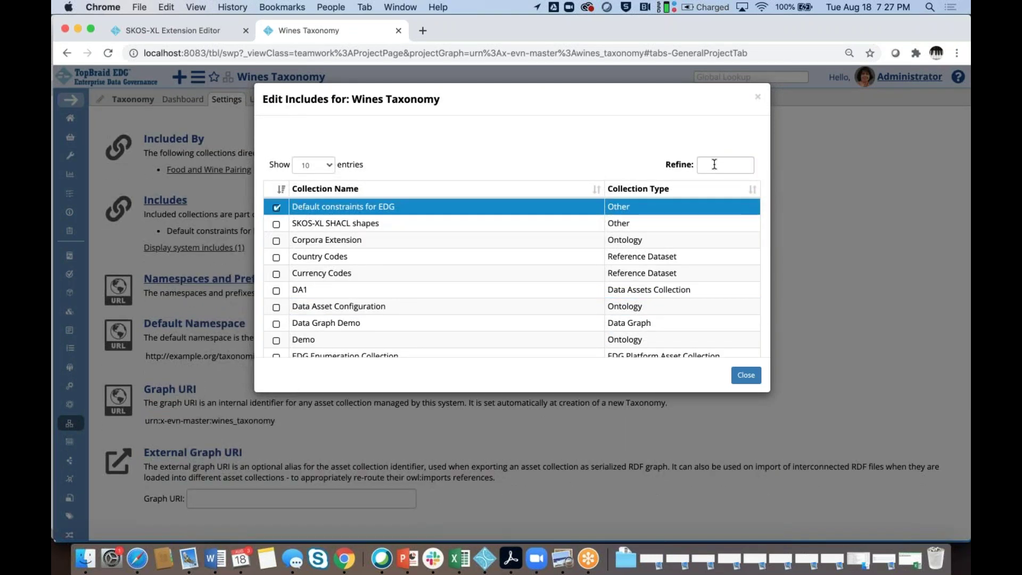
Include the SKOS-XL Extension ontology in the Wines Taxonomy and finish editing its includes.
{"action": "left_click", "coordinate": [715, 165]}
{"action": "type", "text": "sko"}
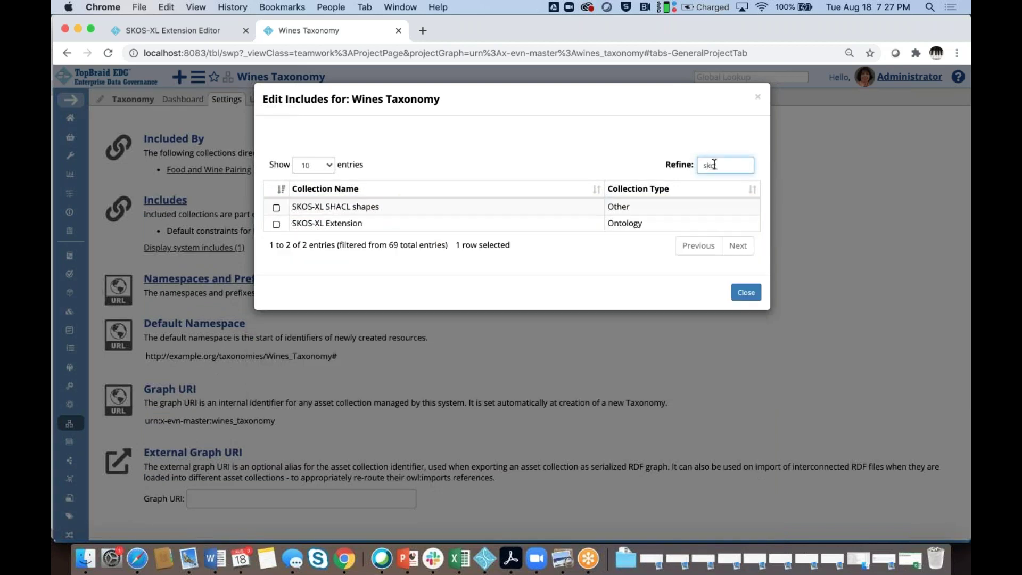
{"action": "left_click", "coordinate": [276, 224]}
{"action": "left_click", "coordinate": [747, 292]}
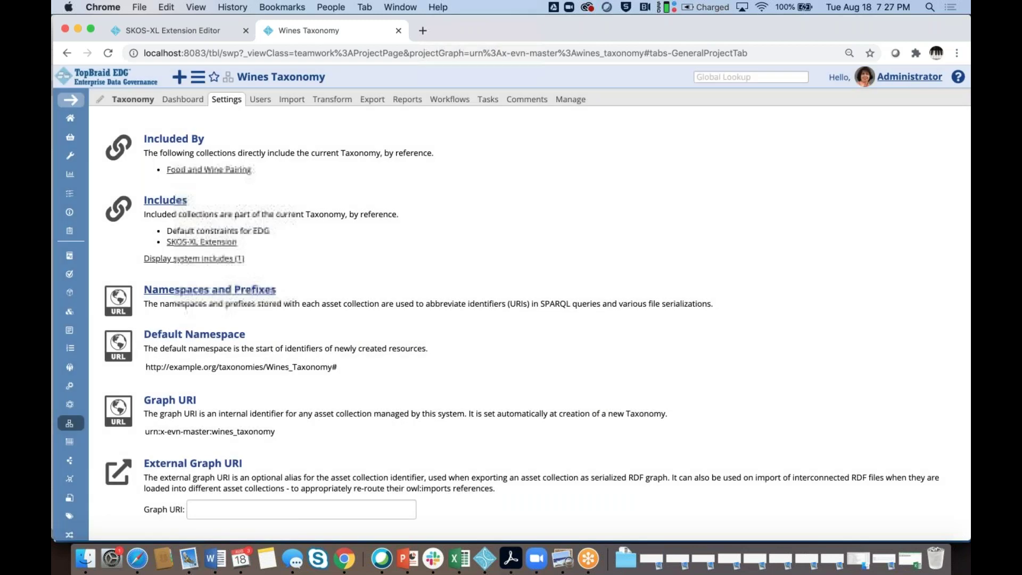
In the Wines Taxonomy, set the weight of Pinot Grigio's alternative label object Pinot Gris to 100 and save it.
{"action": "left_click", "coordinate": [133, 99]}
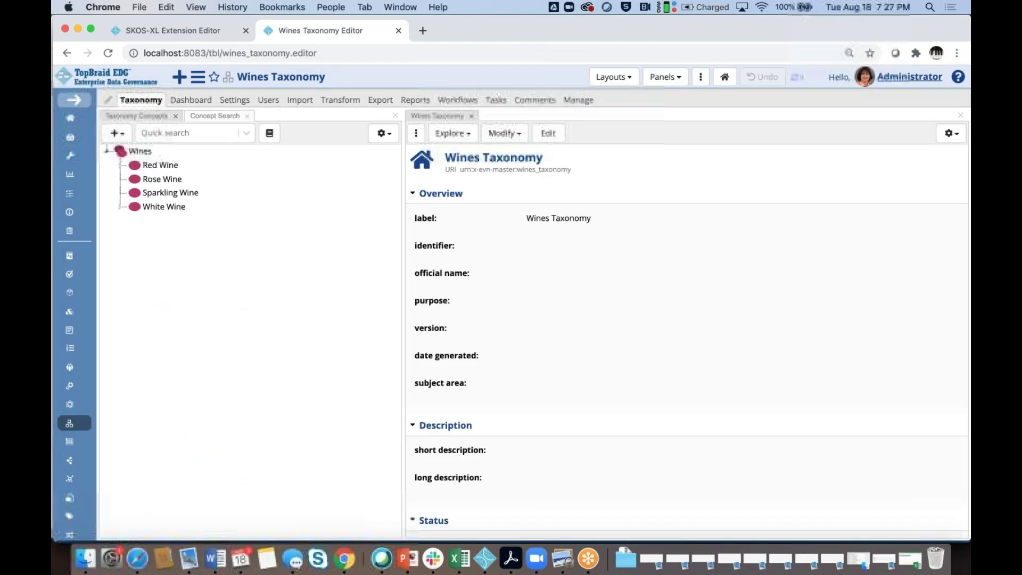
{"action": "left_click", "coordinate": [120, 208]}
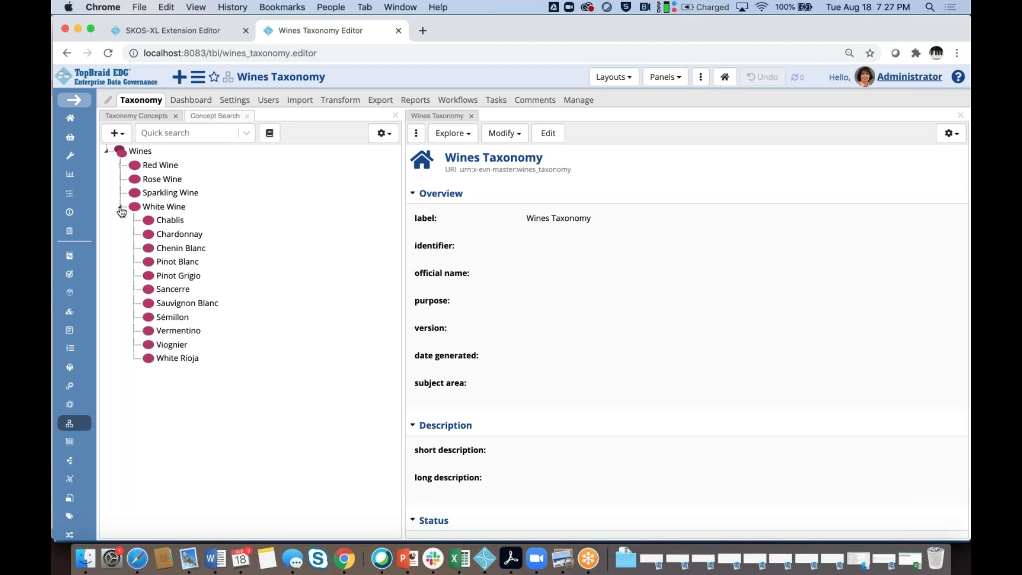
{"action": "left_click", "coordinate": [186, 277]}
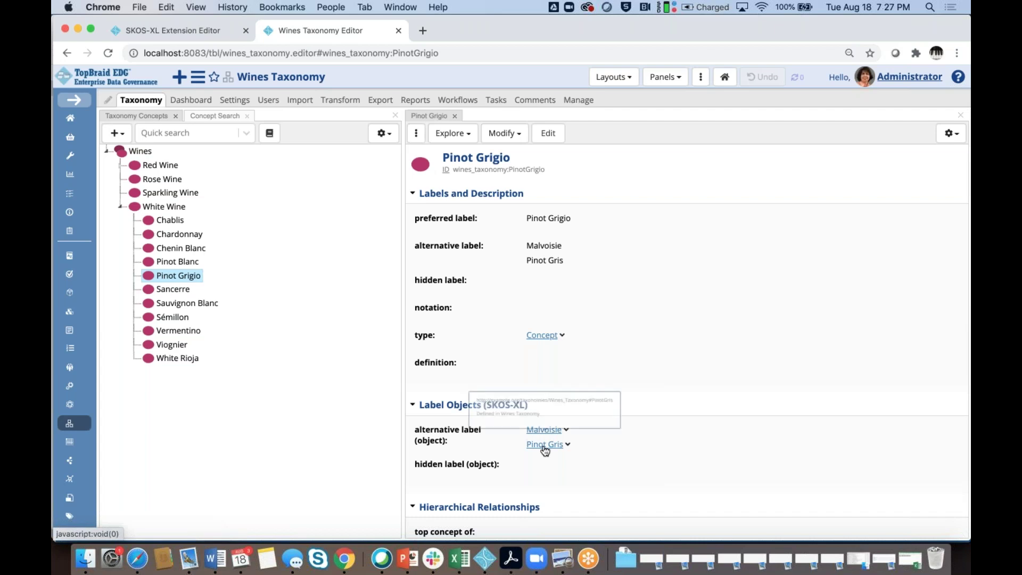
{"action": "left_click", "coordinate": [543, 445]}
{"action": "left_click", "coordinate": [550, 217]}
{"action": "left_click", "coordinate": [555, 216]}
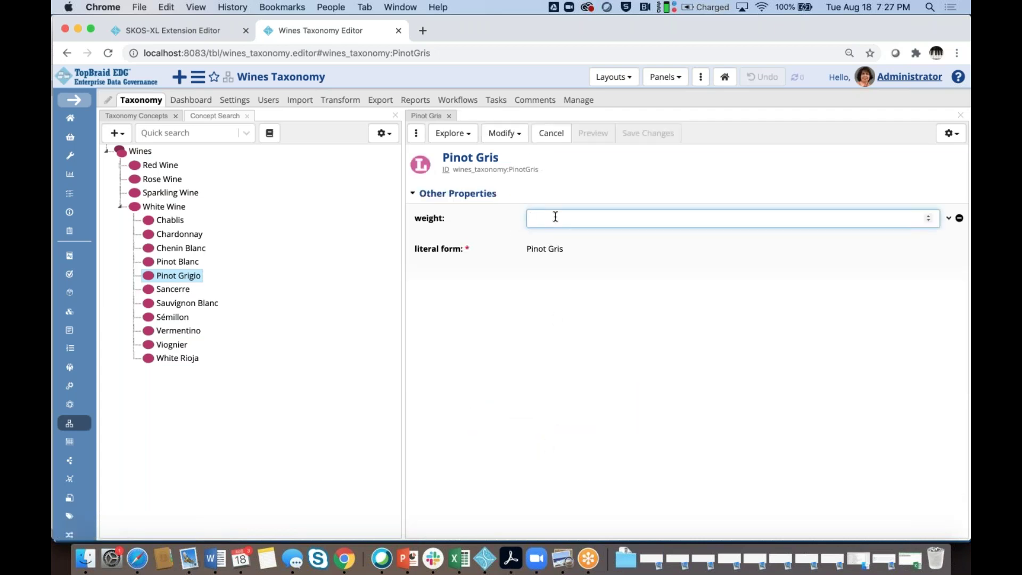
{"action": "type", "text": "100"}
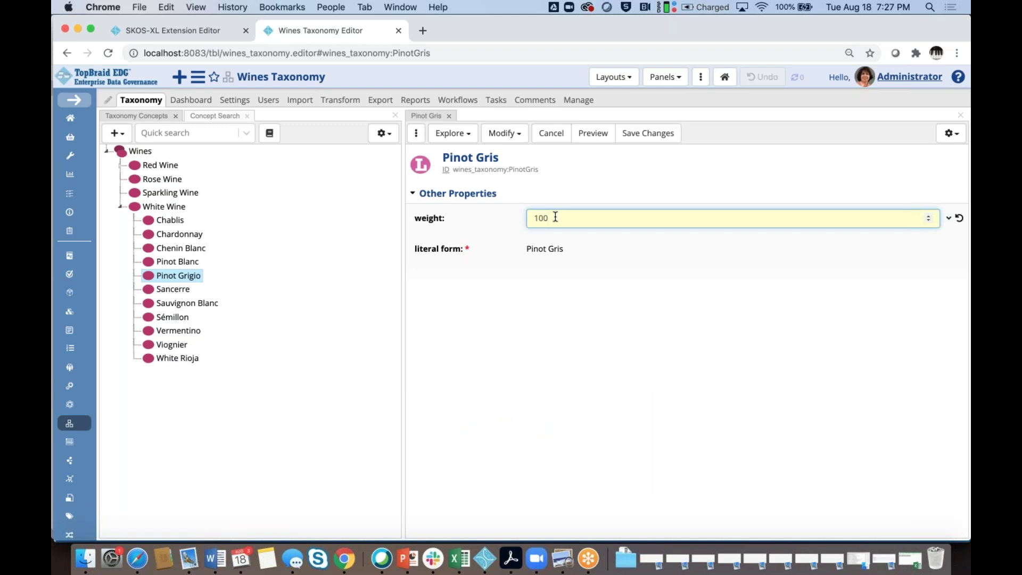
{"action": "left_click", "coordinate": [648, 133]}
Set the weight of Pinot Grigio's alternative label object Malvoisie to 40 and save it.
{"action": "left_click", "coordinate": [67, 53]}
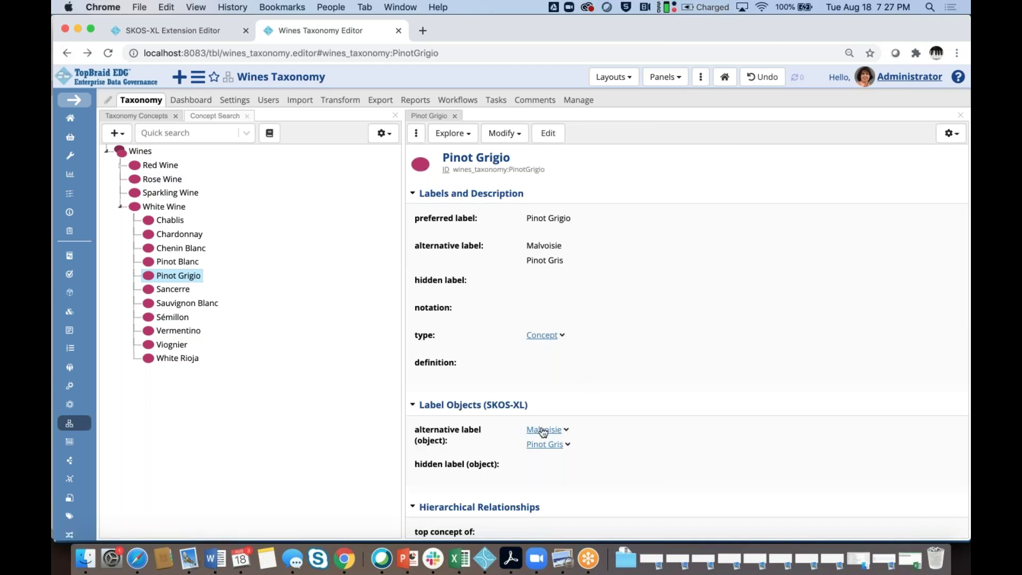
{"action": "left_click", "coordinate": [544, 430]}
{"action": "left_click", "coordinate": [544, 216]}
{"action": "type", "text": "40"}
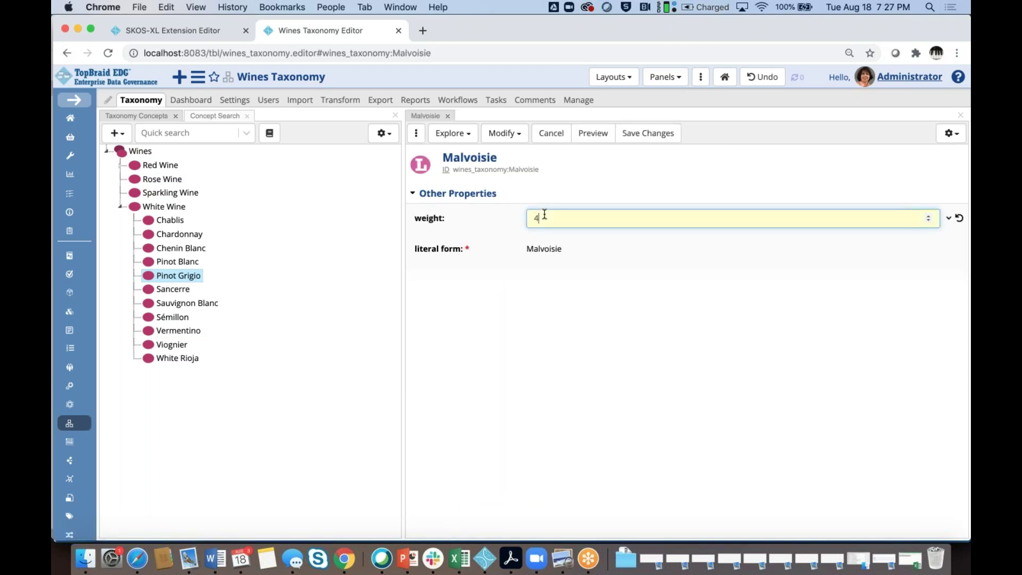
{"action": "left_click", "coordinate": [645, 139]}
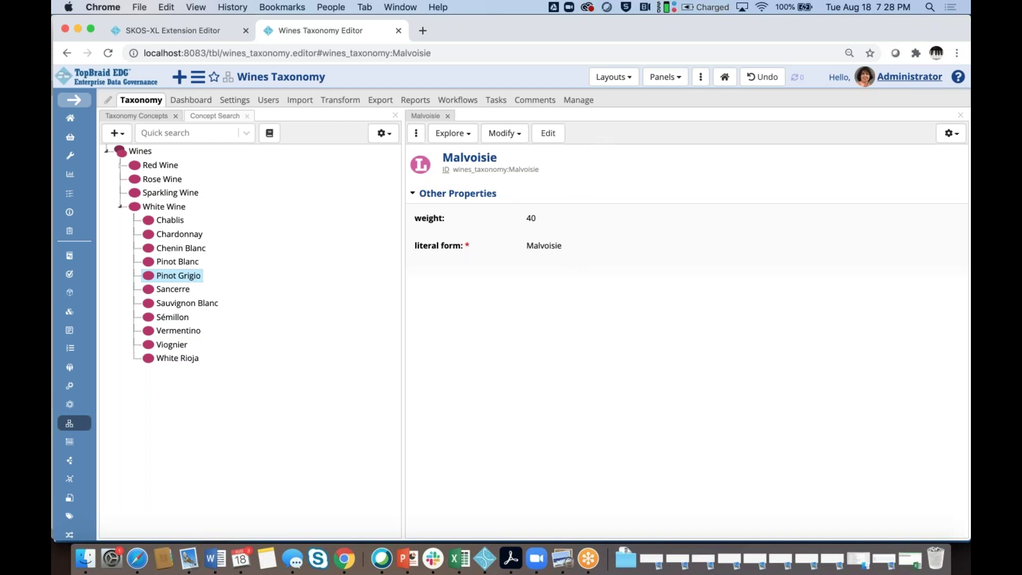
Delete the plain alternative labels Malvoisie and Pinot Gris from the Pinot Grigio concept and save the changes.
{"action": "left_click", "coordinate": [167, 280]}
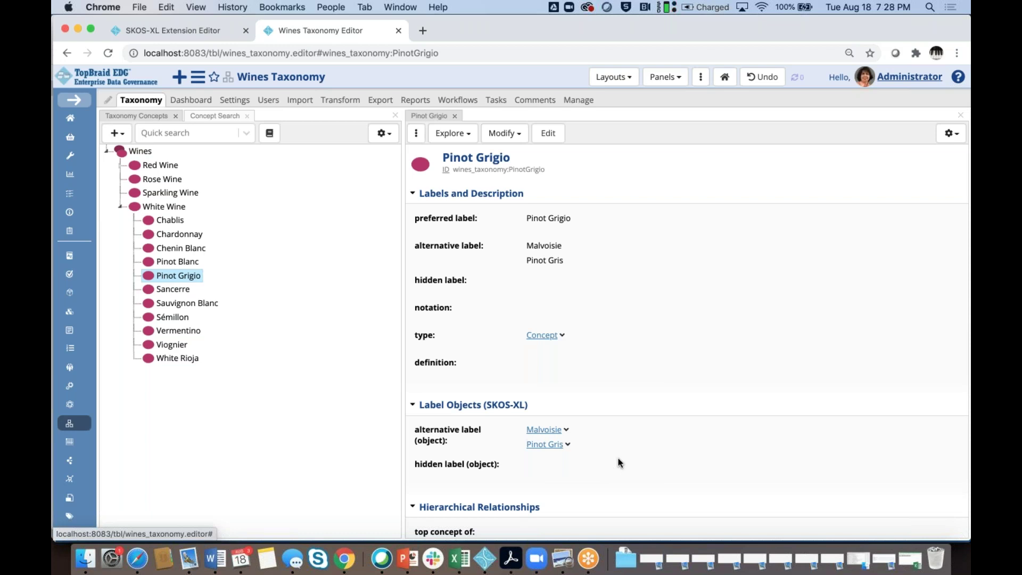
{"action": "mouse_move", "coordinate": [505, 247]}
{"action": "left_click", "coordinate": [505, 248]}
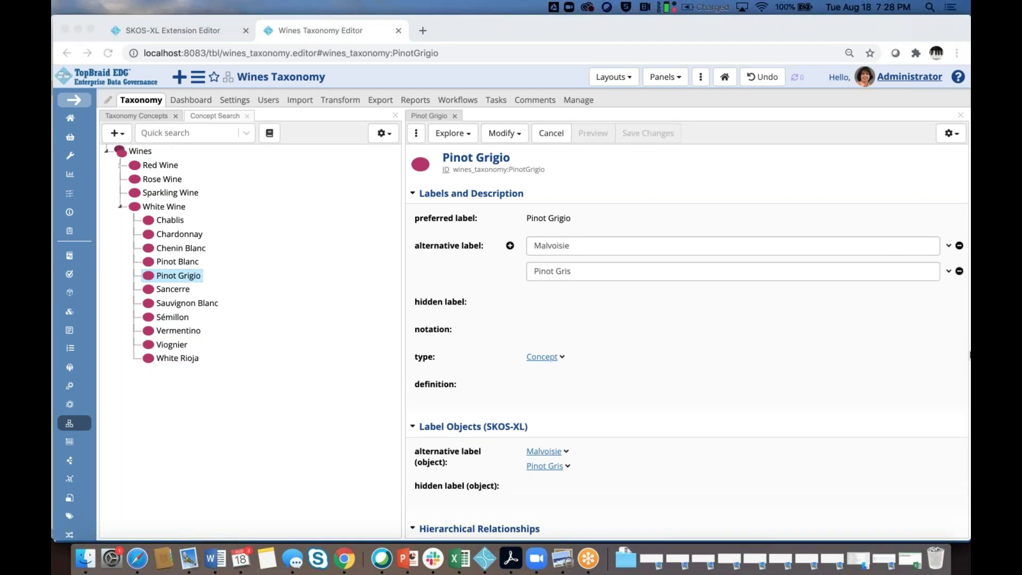
{"action": "left_click", "coordinate": [959, 247]}
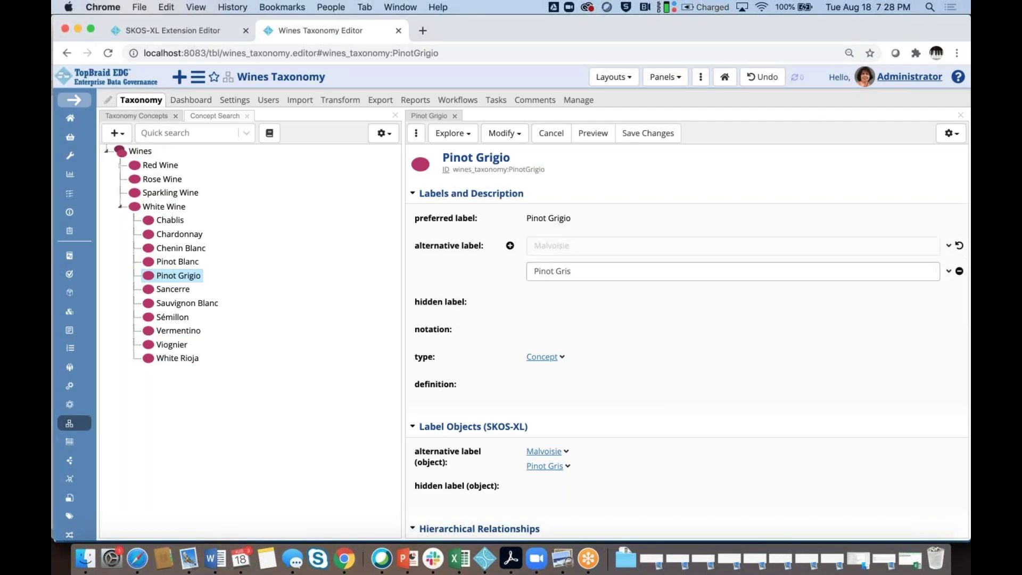
{"action": "left_click", "coordinate": [960, 272]}
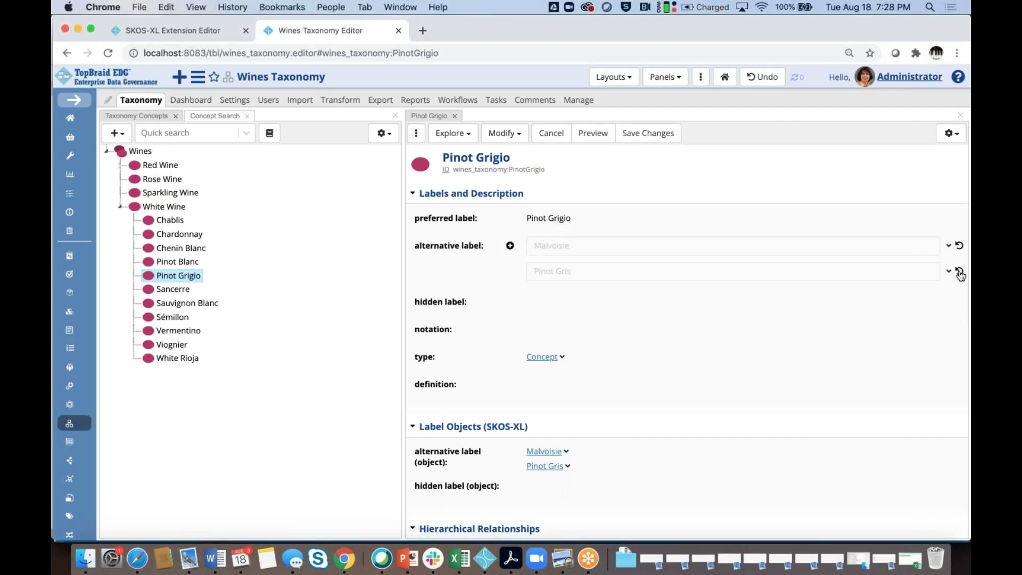
{"action": "left_click", "coordinate": [646, 134]}
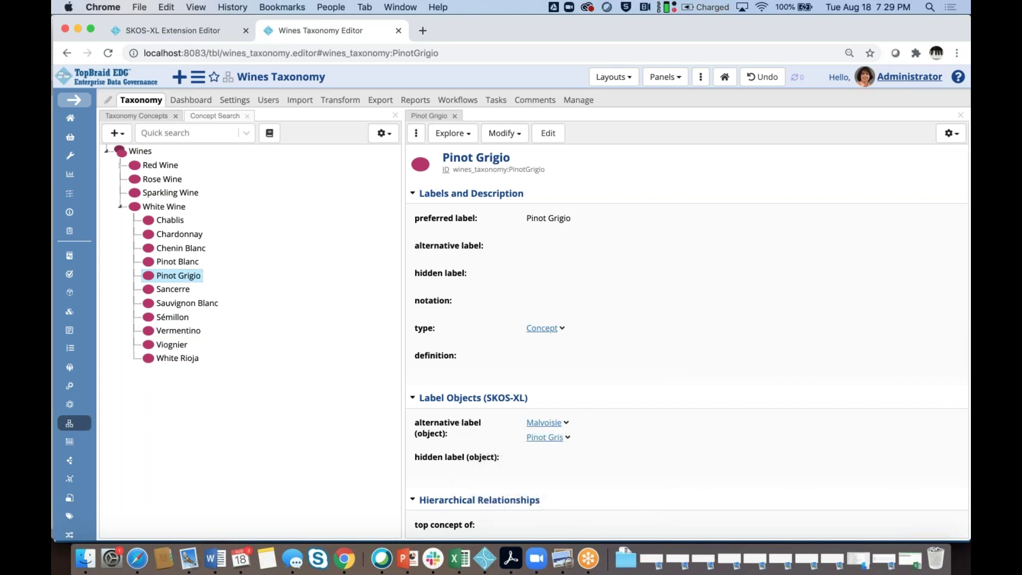
In the SKOS-XL Extension ontology, set deactivated to true for the Concept class's hidden label property and save the change.
{"action": "left_click", "coordinate": [157, 25]}
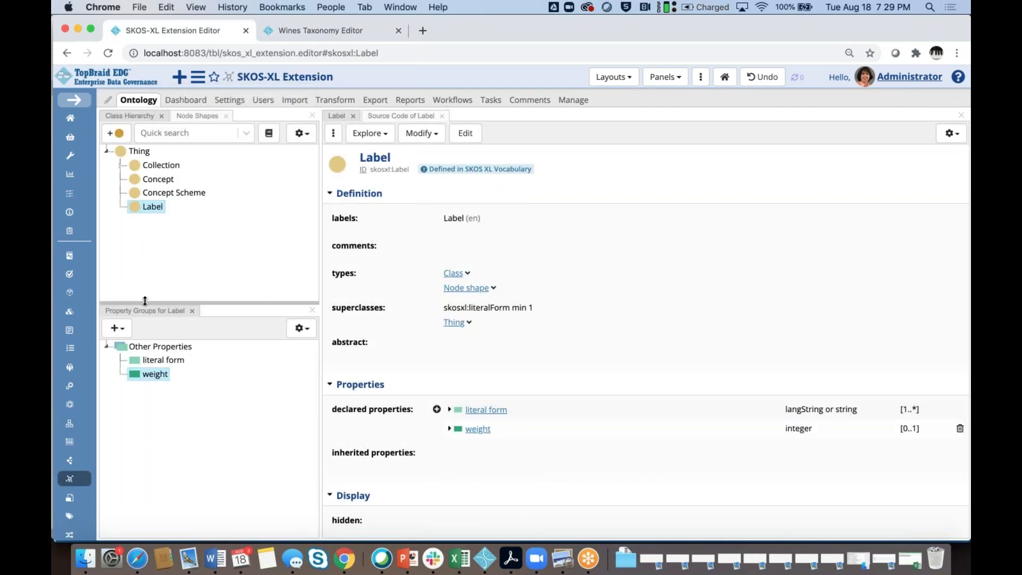
{"action": "left_click", "coordinate": [143, 182]}
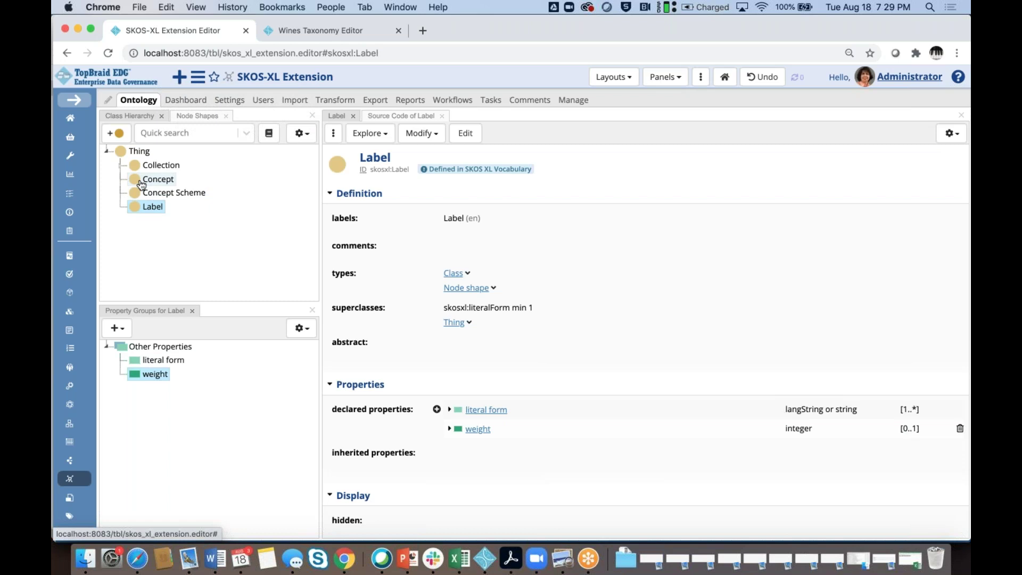
{"action": "left_click", "coordinate": [172, 390]}
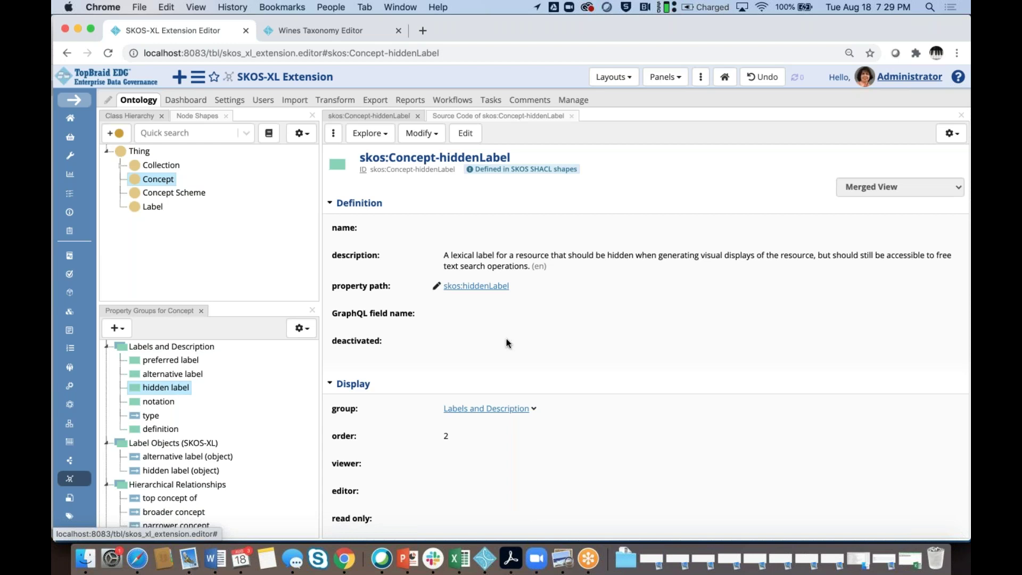
{"action": "left_click", "coordinate": [409, 344]}
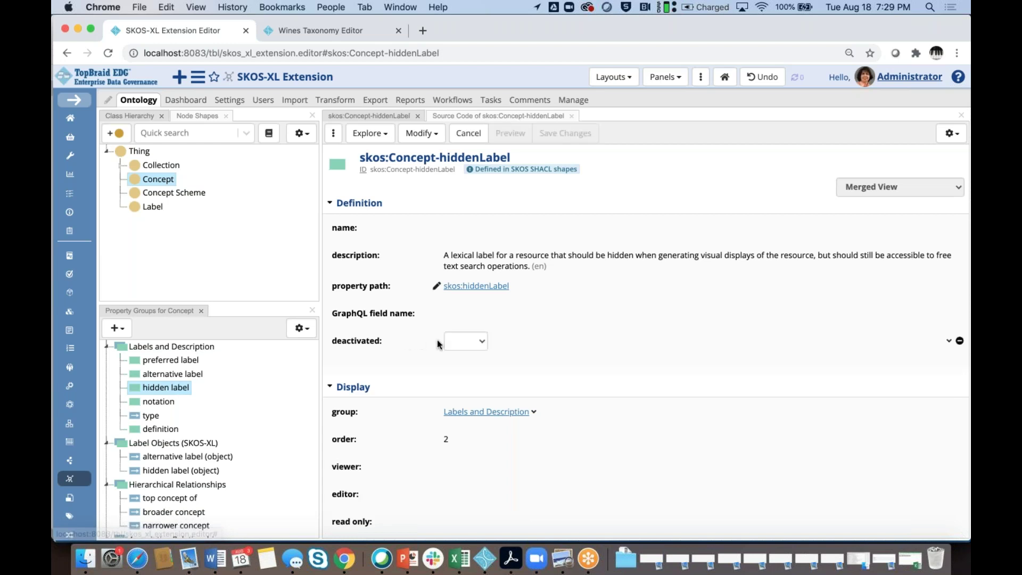
{"action": "left_click", "coordinate": [481, 345]}
{"action": "key", "text": "Escape"}
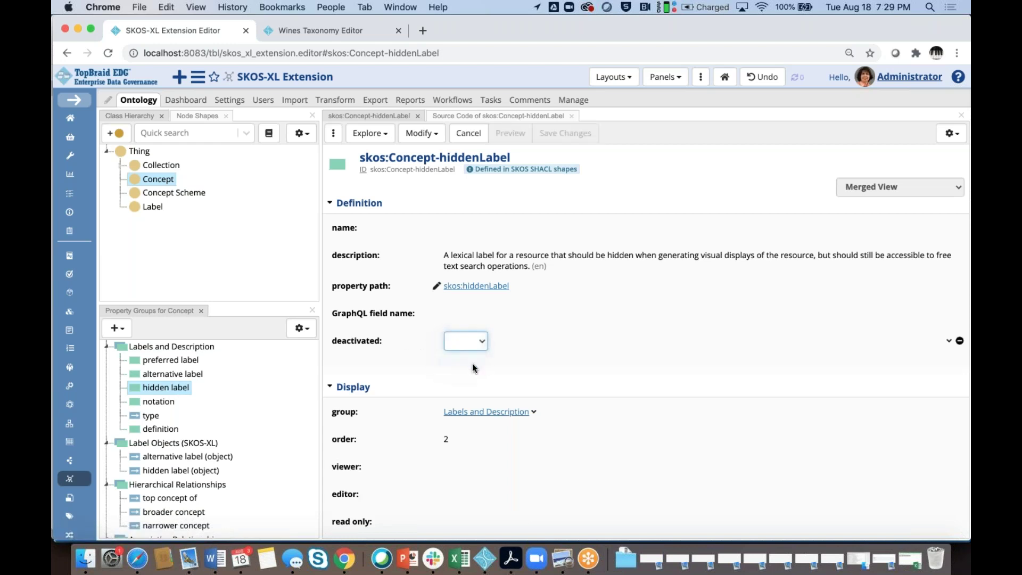
{"action": "left_click", "coordinate": [472, 365]}
{"action": "left_click", "coordinate": [563, 135]}
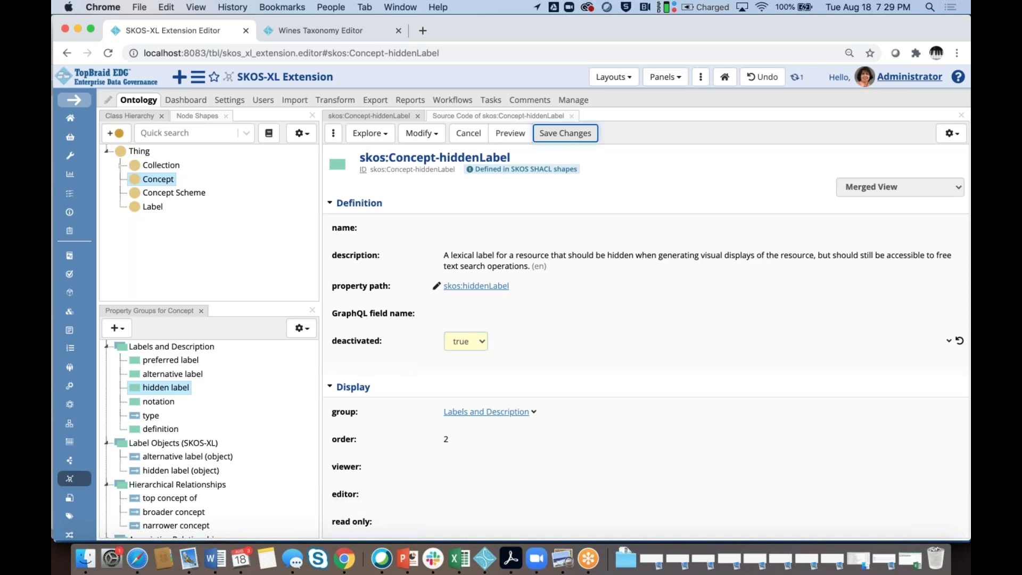
Create a "Copy indirect values (one hop away)" rule for Concept's alternative label, linking through alternative label (object) and taking values from literal form.
{"action": "left_click", "coordinate": [161, 377]}
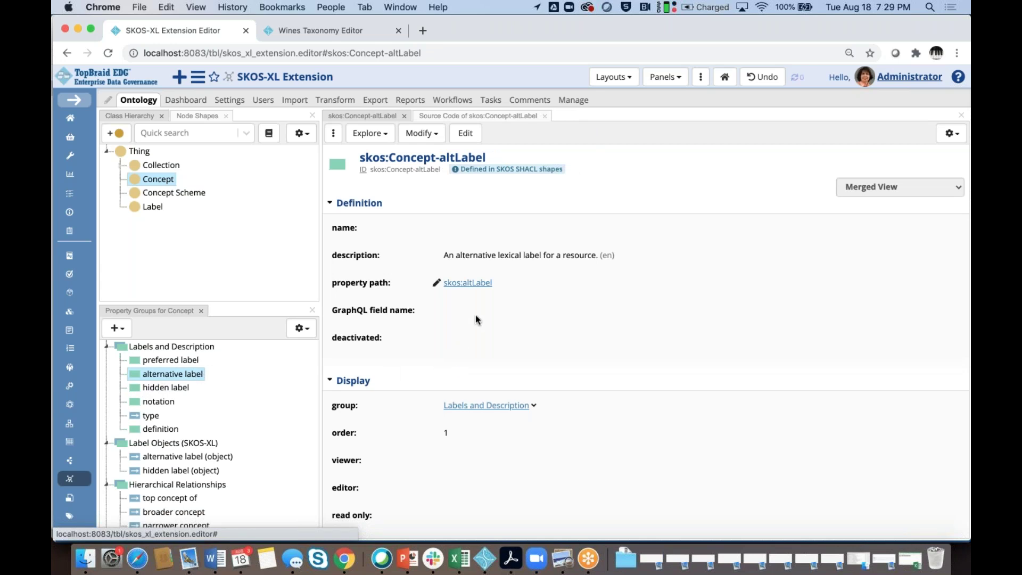
{"action": "left_click", "coordinate": [420, 133]}
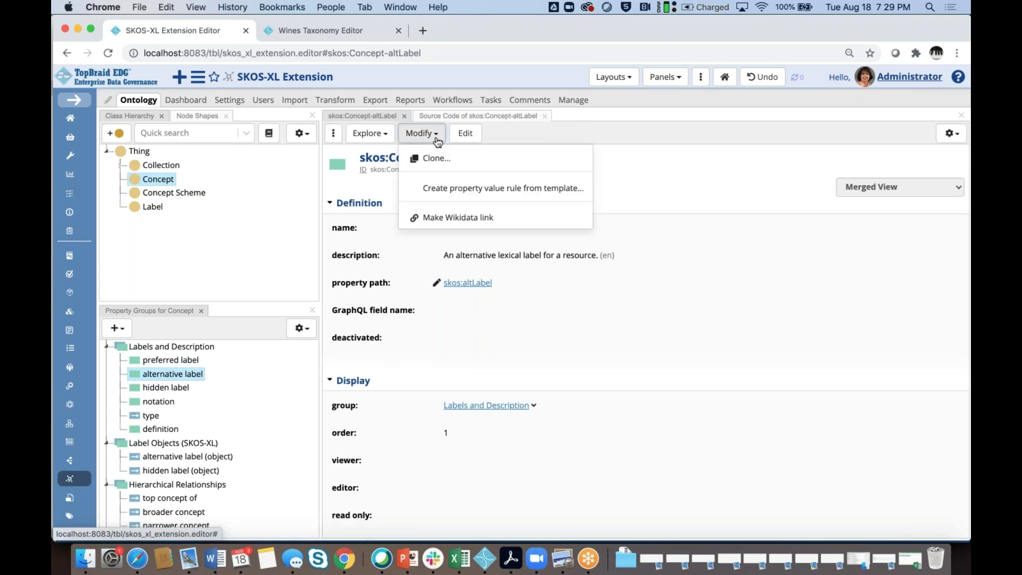
{"action": "left_click", "coordinate": [469, 190]}
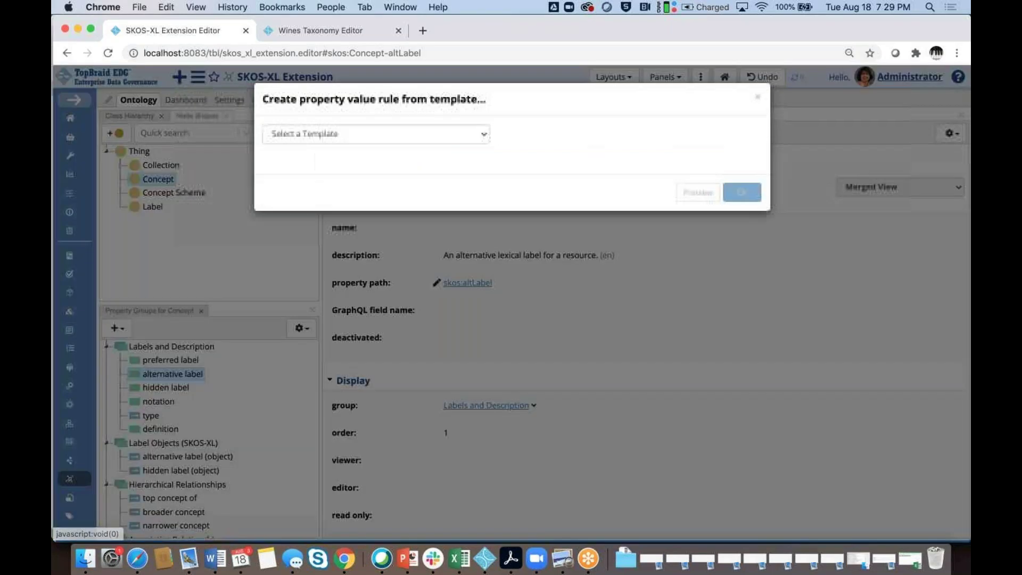
{"action": "left_click", "coordinate": [483, 135]}
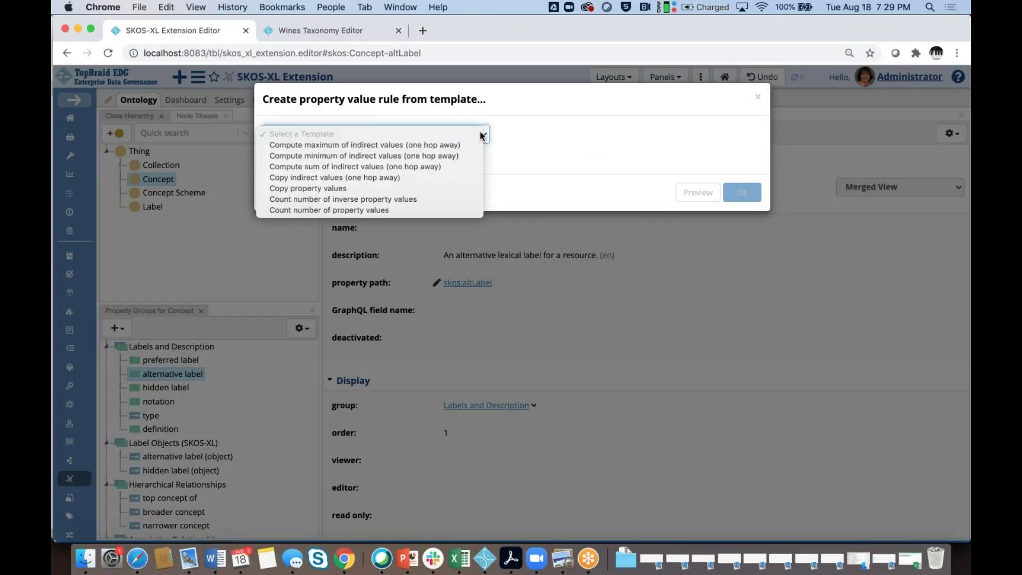
{"action": "left_click", "coordinate": [456, 178]}
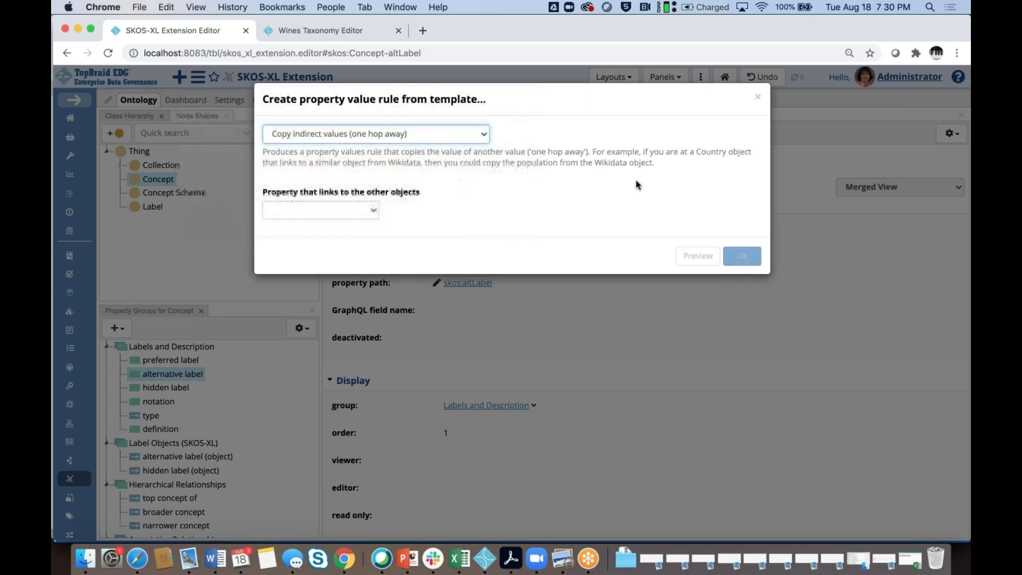
{"action": "left_click", "coordinate": [373, 212]}
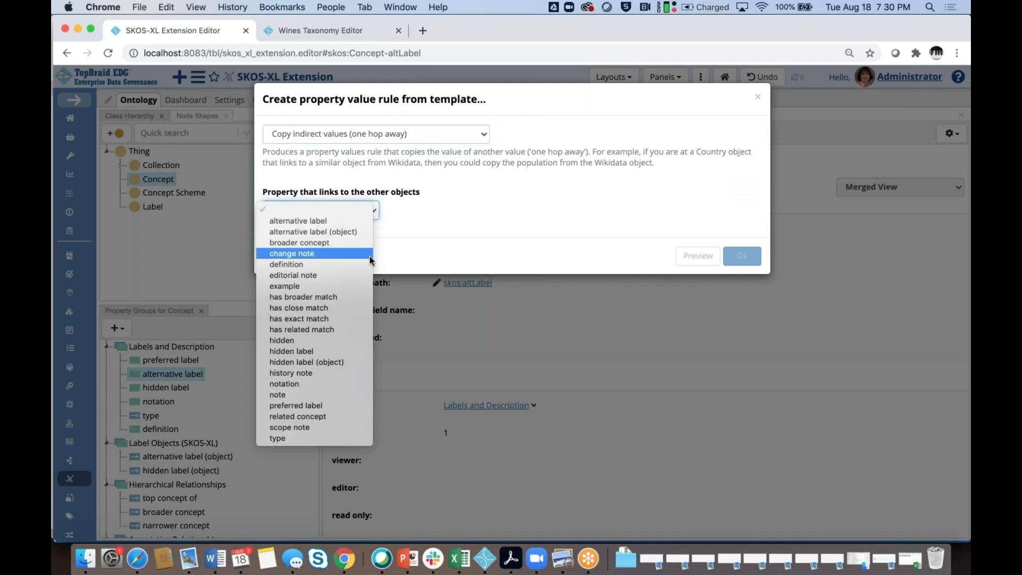
{"action": "left_click", "coordinate": [366, 232]}
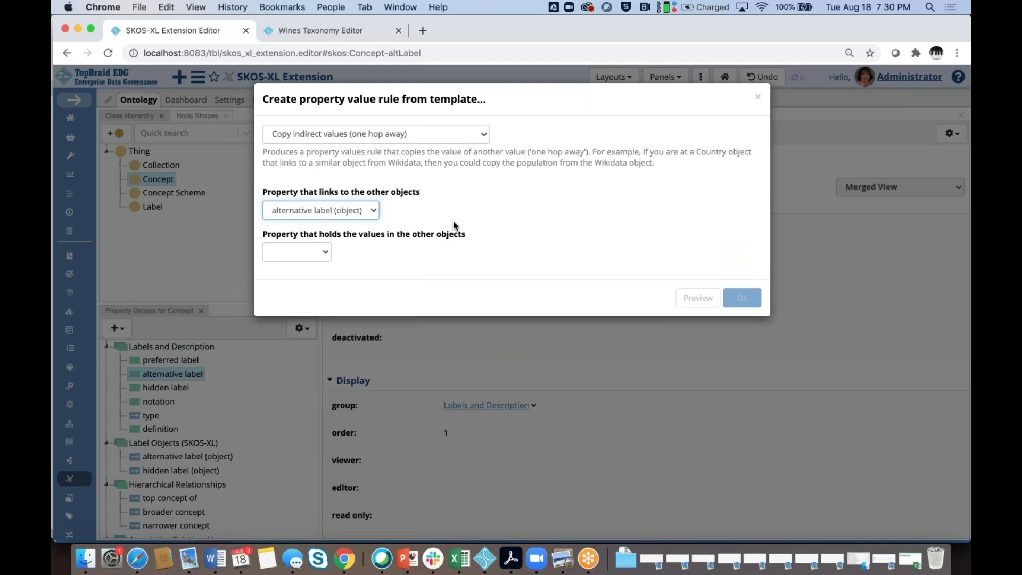
{"action": "left_click", "coordinate": [327, 253]}
{"action": "left_click", "coordinate": [302, 263]}
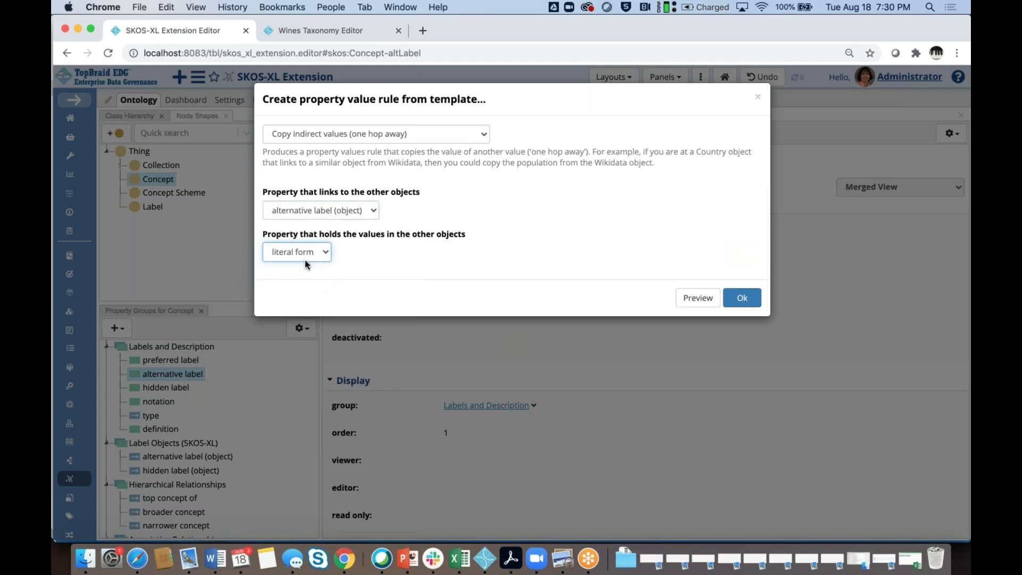
{"action": "left_click", "coordinate": [741, 298]}
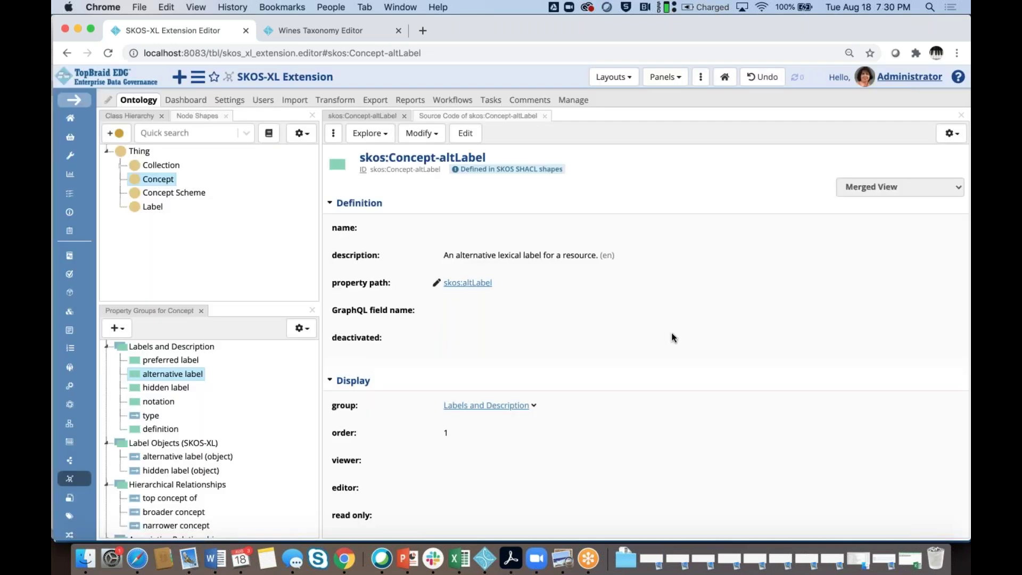
Examine the values rule under the alternative label property's Inferences and show its diagram.
{"action": "scroll", "coordinate": [673, 337], "scroll_direction": "down", "scroll_amount": 12}
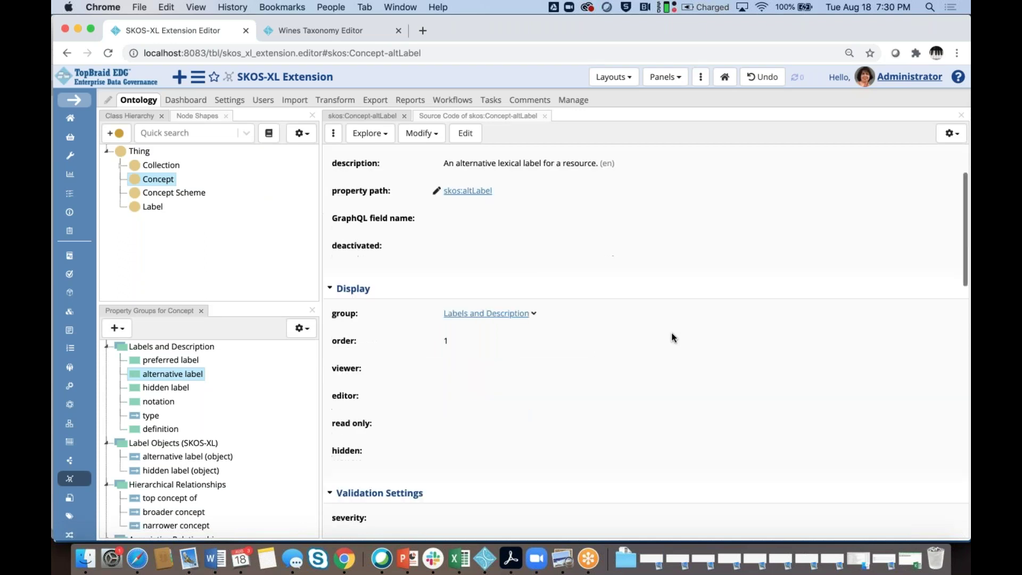
{"action": "scroll", "coordinate": [594, 262], "scroll_direction": "up", "scroll_amount": 1}
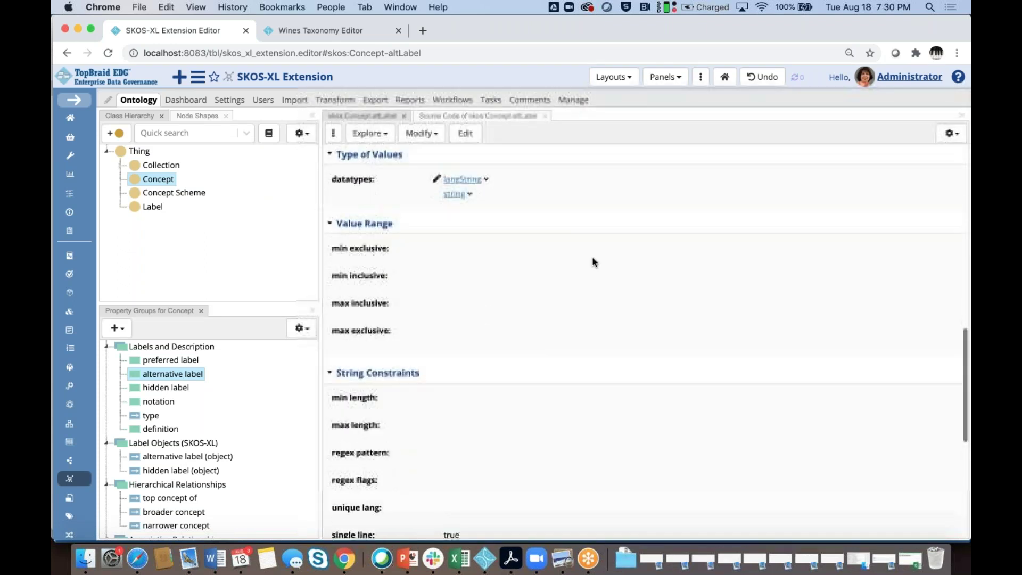
{"action": "scroll", "coordinate": [594, 262], "scroll_direction": "down", "scroll_amount": 6}
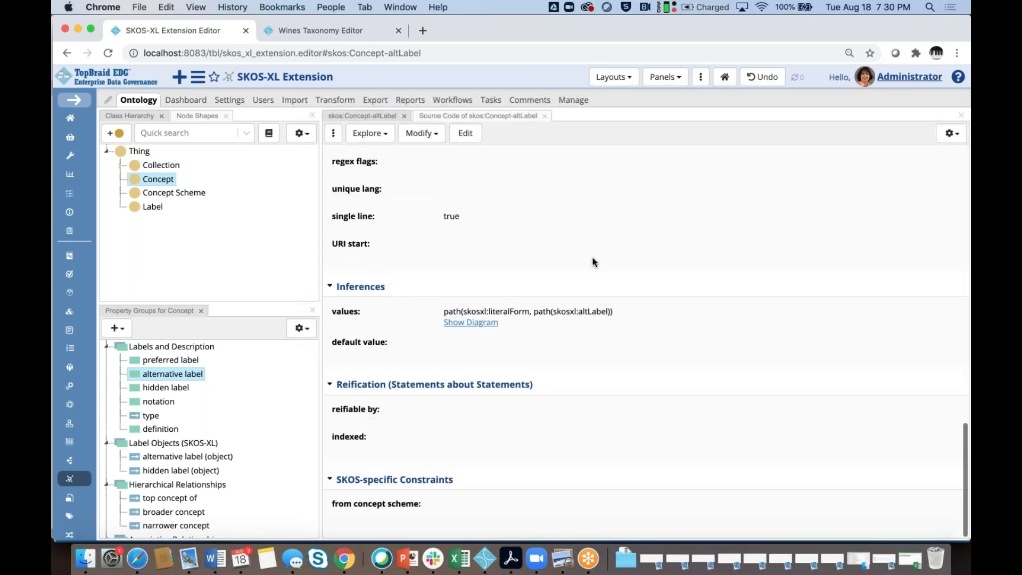
{"action": "left_click", "coordinate": [469, 323]}
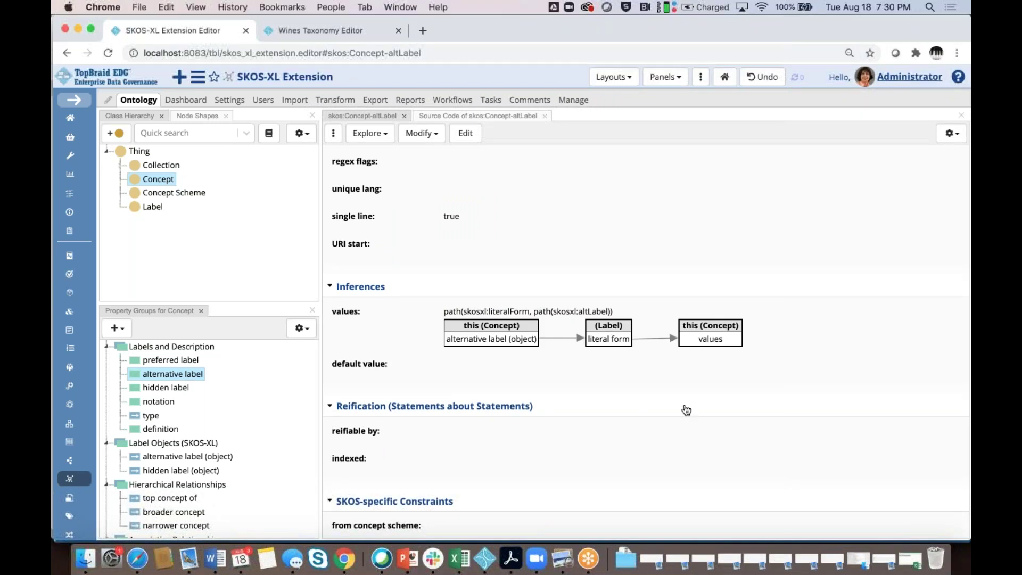
{"action": "scroll", "coordinate": [637, 381], "scroll_direction": "up", "scroll_amount": 10}
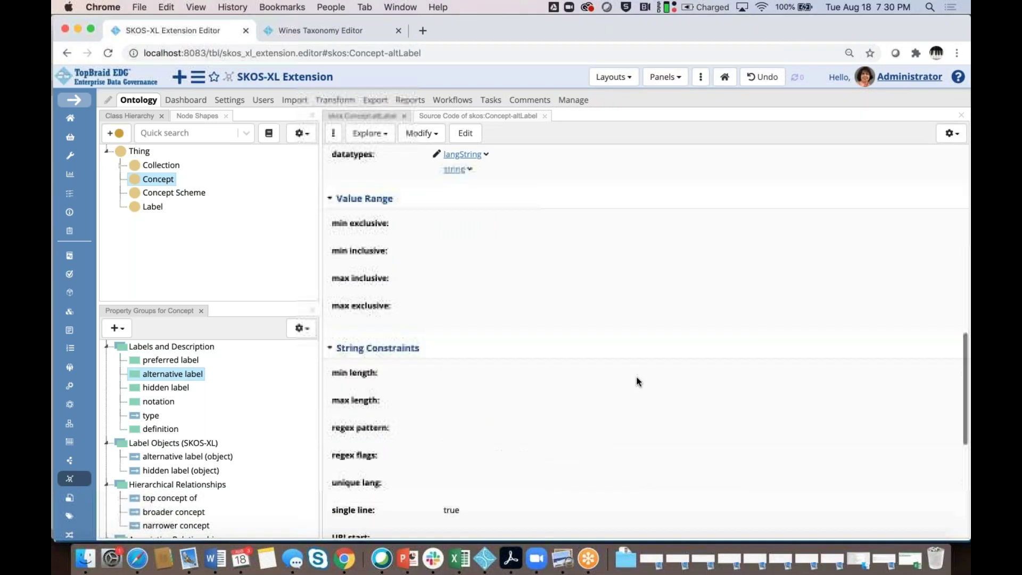
Switch back to the Wines Taxonomy and reload the Pinot Grigio concept to check its alternative labels.
{"action": "left_click", "coordinate": [302, 30]}
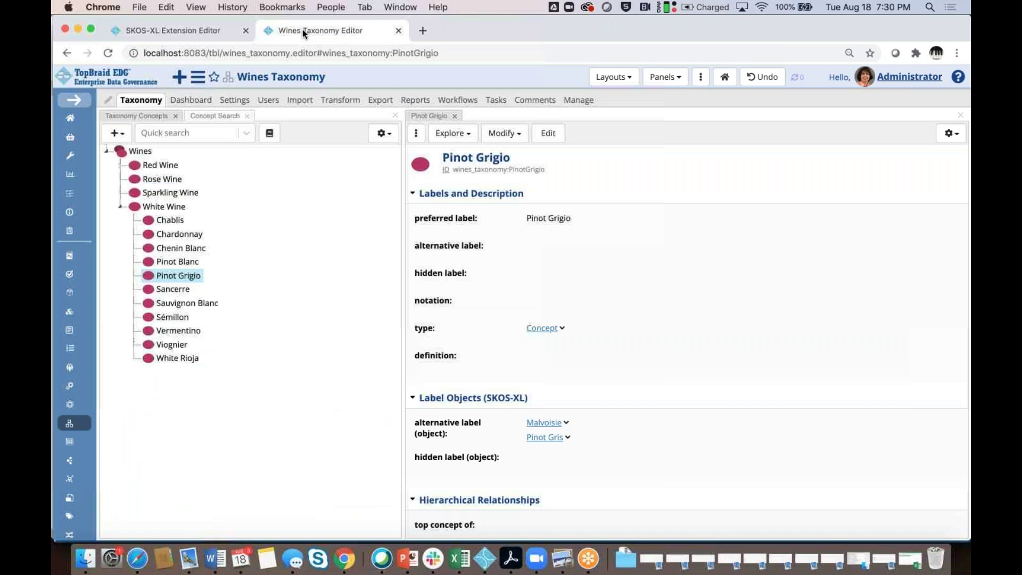
{"action": "left_click", "coordinate": [108, 54]}
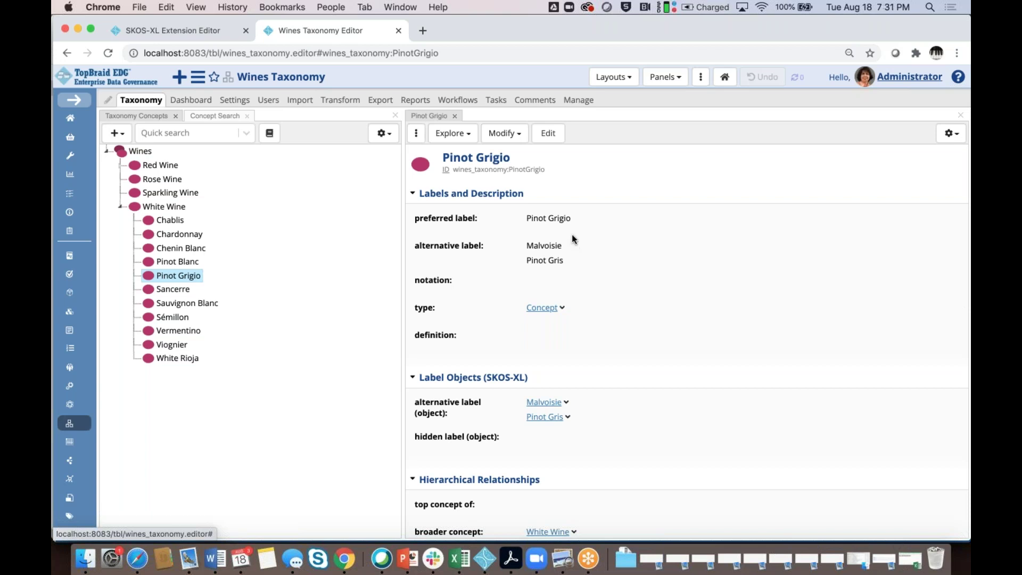
Check how Pinot Grigio's inferred alternative labels appear in its edit form, and leave editing without changes.
{"action": "left_click", "coordinate": [549, 134]}
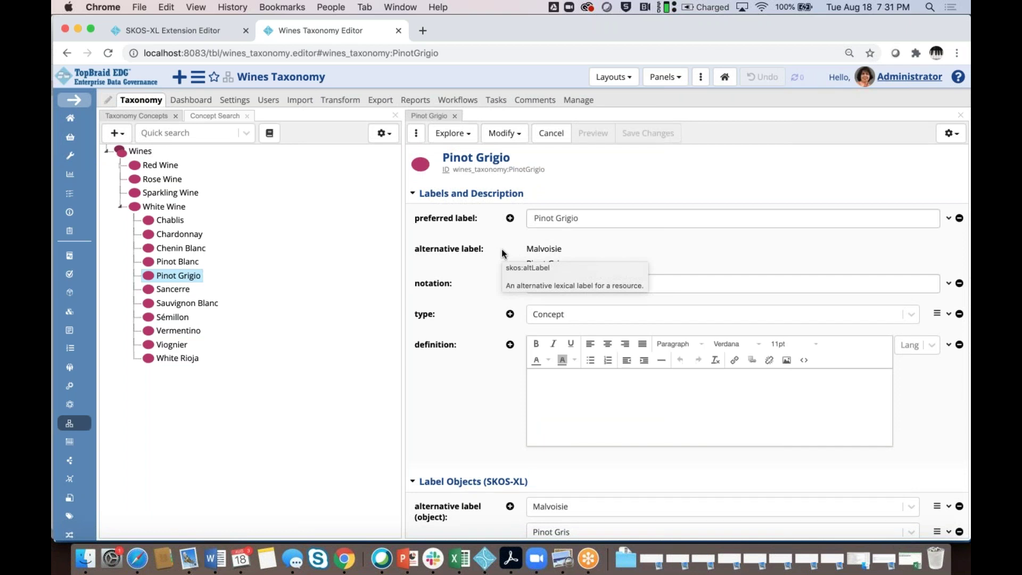
{"action": "left_click", "coordinate": [552, 135]}
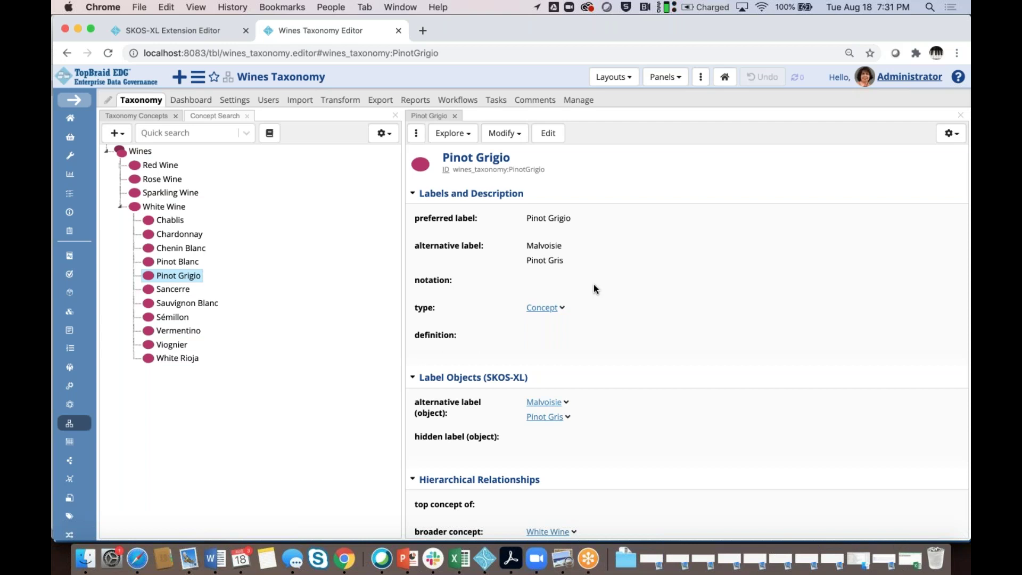
Open the Entertainment Data data graph.
{"action": "left_click", "coordinate": [199, 79]}
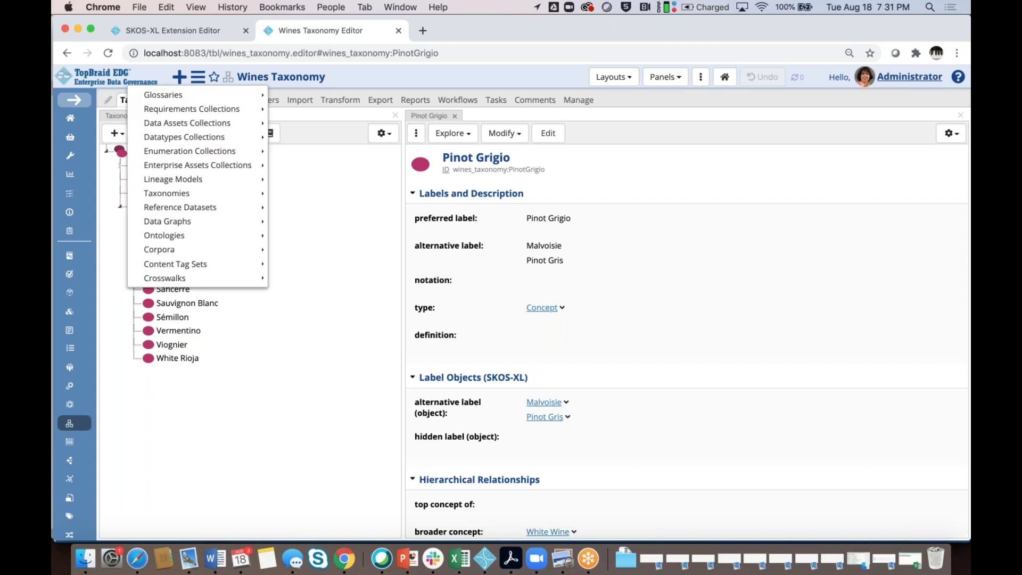
{"action": "mouse_move", "coordinate": [196, 110]}
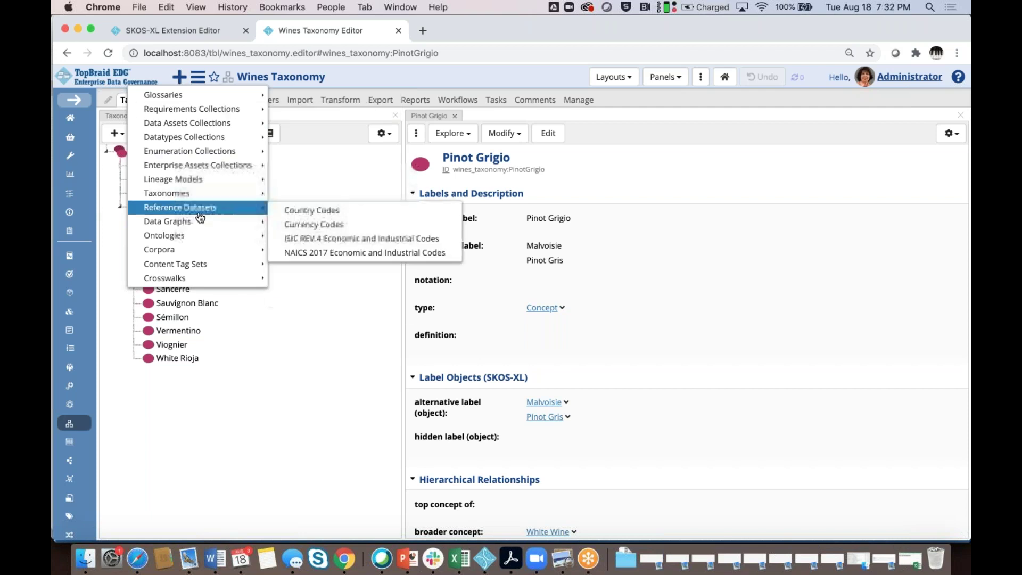
{"action": "mouse_move", "coordinate": [197, 220]}
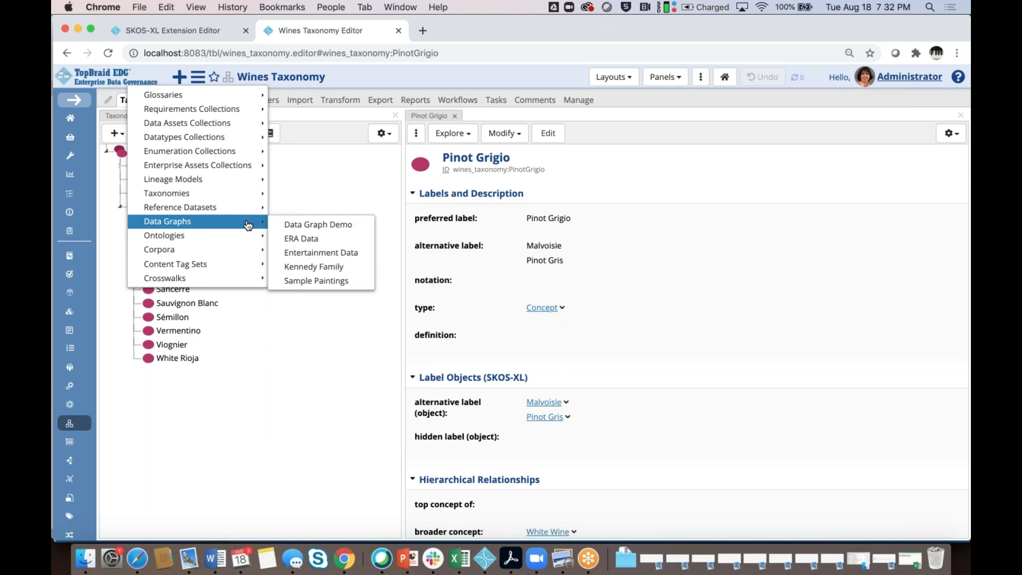
{"action": "left_click", "coordinate": [322, 253]}
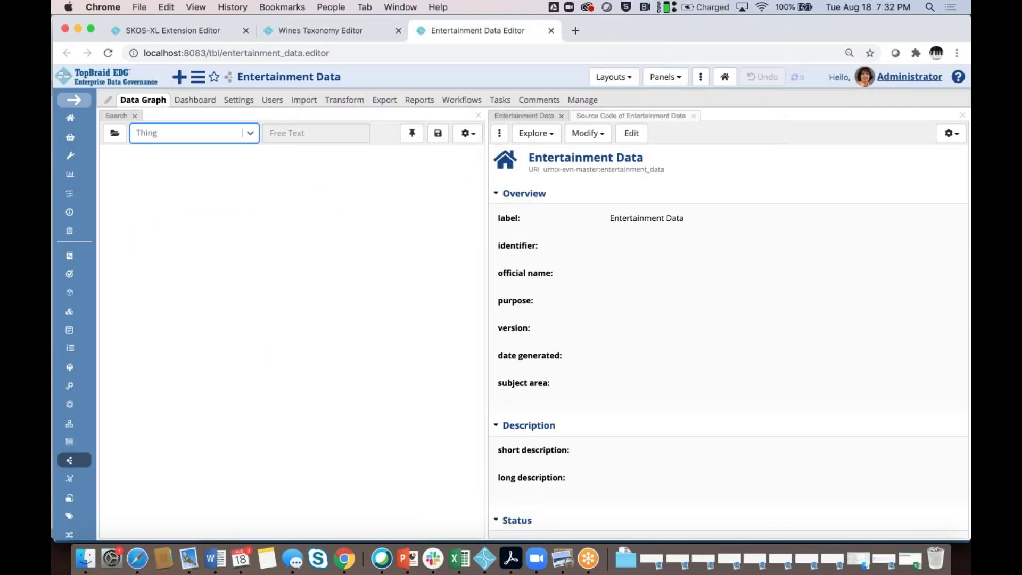
List the instances of the Person class and open Sara Paulson's record.
{"action": "left_click", "coordinate": [170, 133]}
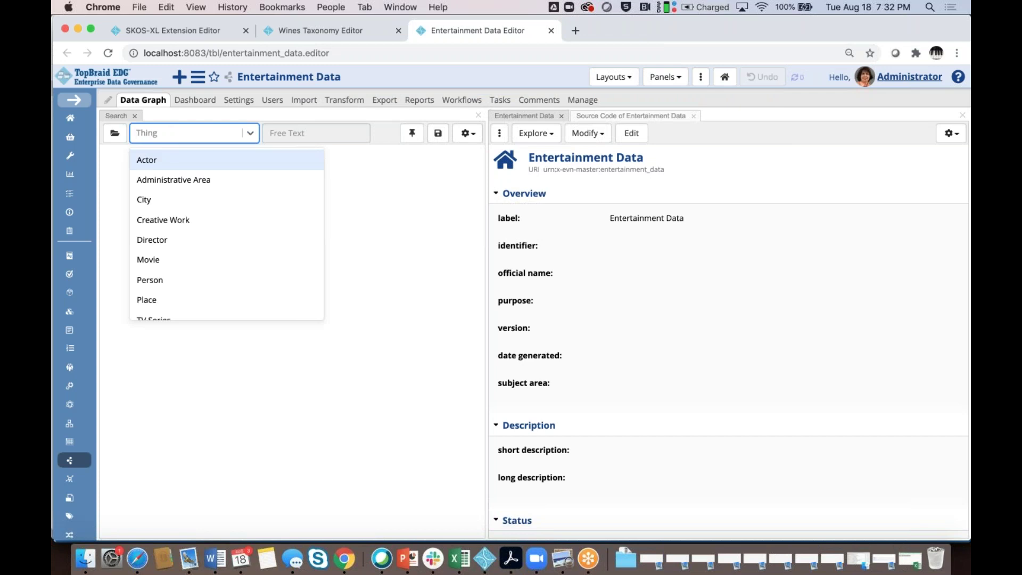
{"action": "type", "text": "pe"}
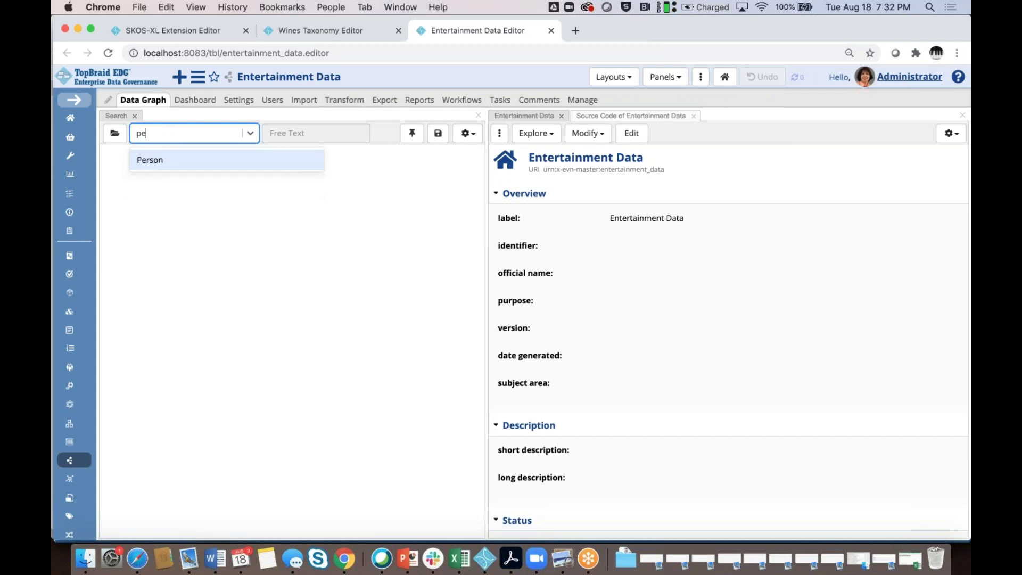
{"action": "left_click", "coordinate": [155, 159]}
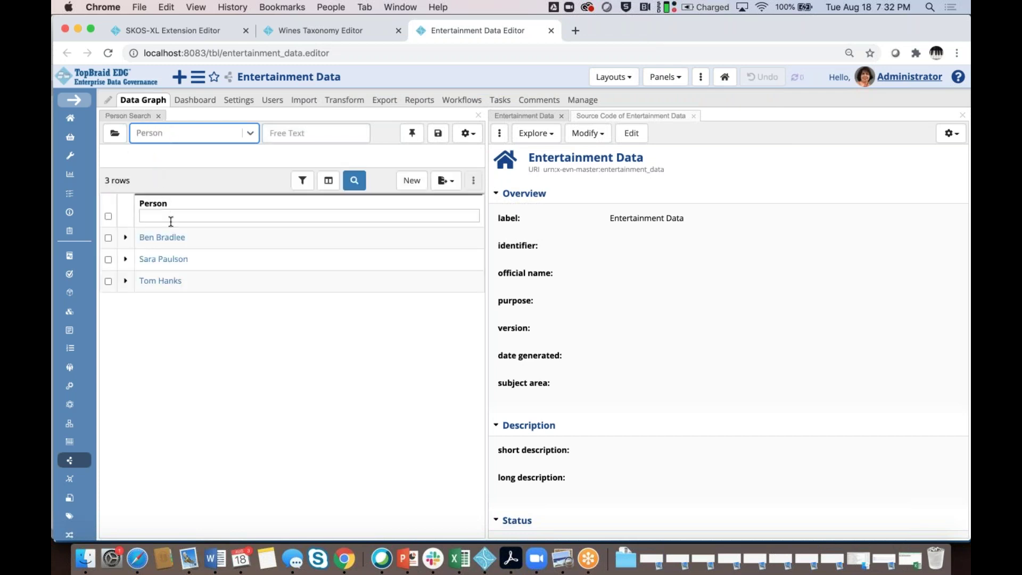
{"action": "left_click", "coordinate": [159, 260]}
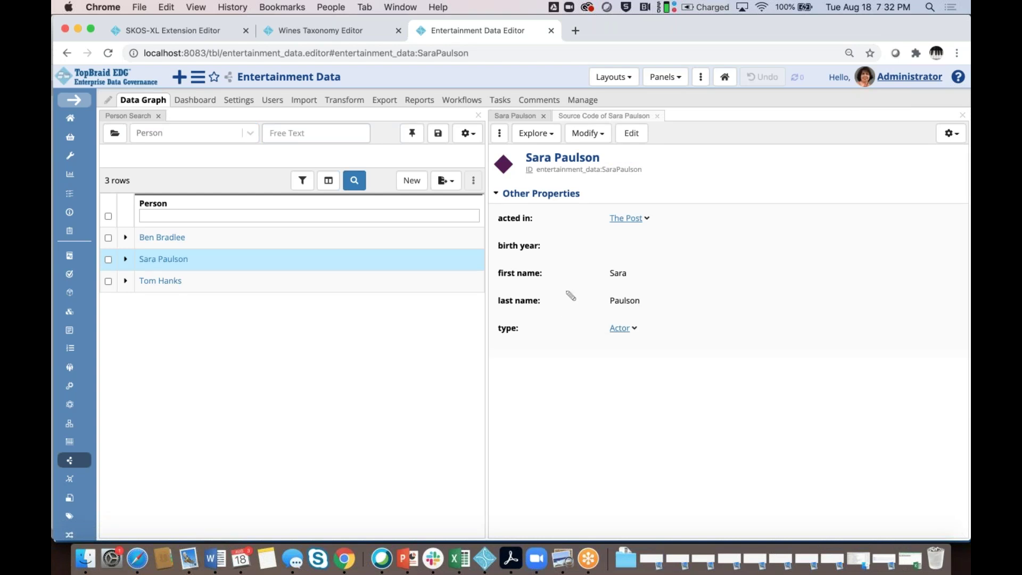
Open the acted in value The Post for editing and expose its nested role property for entry.
{"action": "left_click", "coordinate": [565, 224]}
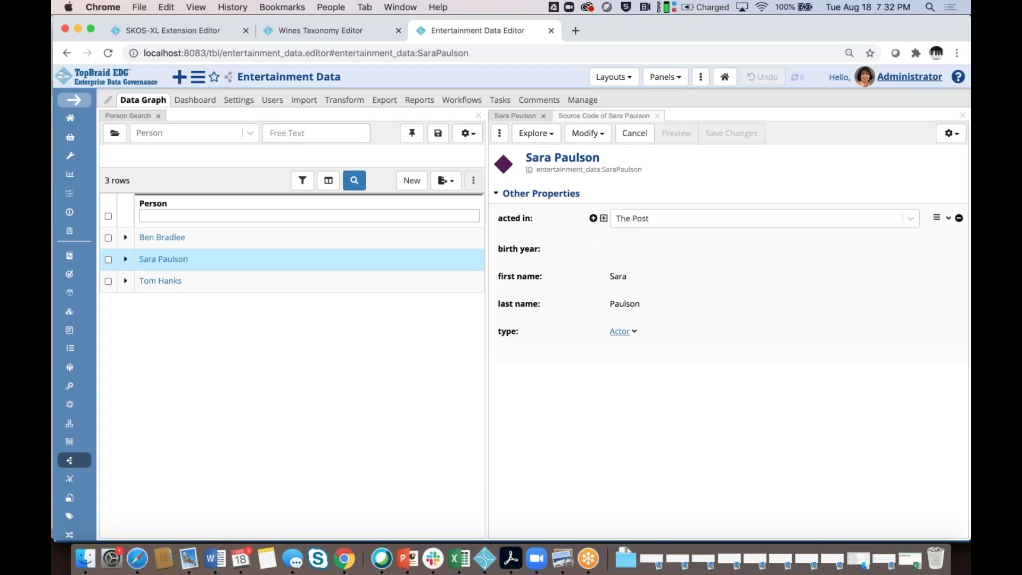
{"action": "left_click", "coordinate": [604, 218]}
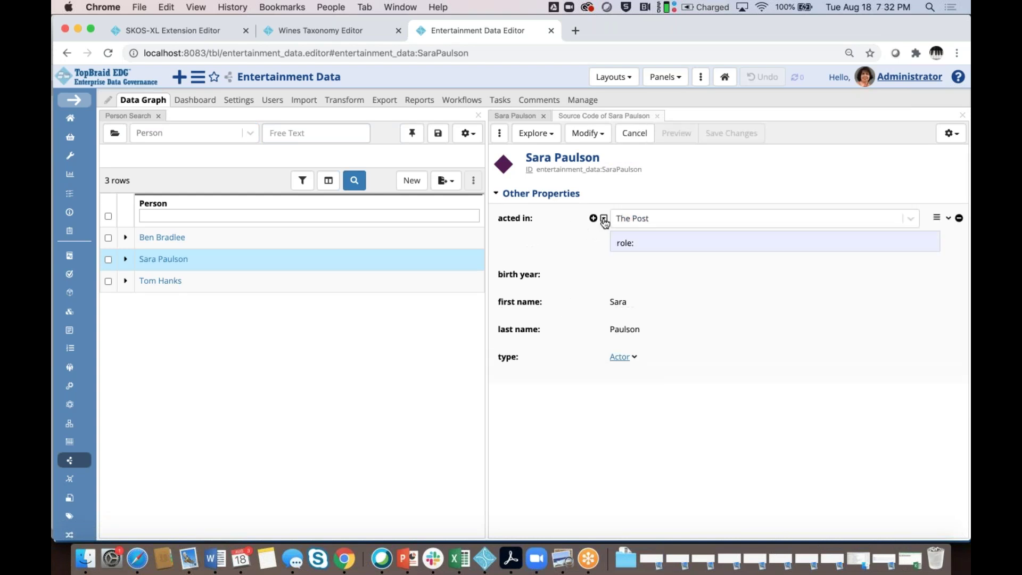
{"action": "left_click", "coordinate": [677, 248]}
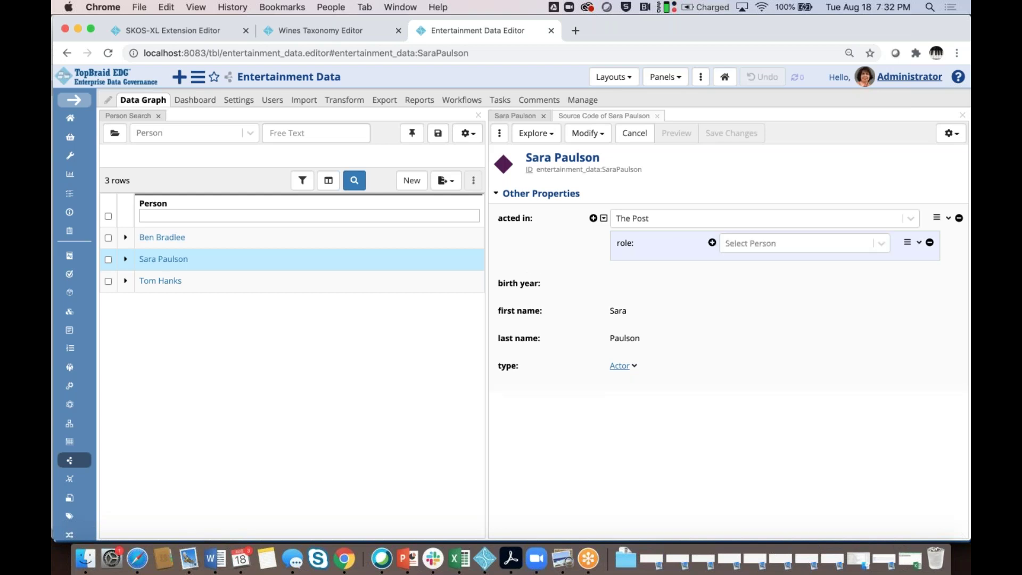